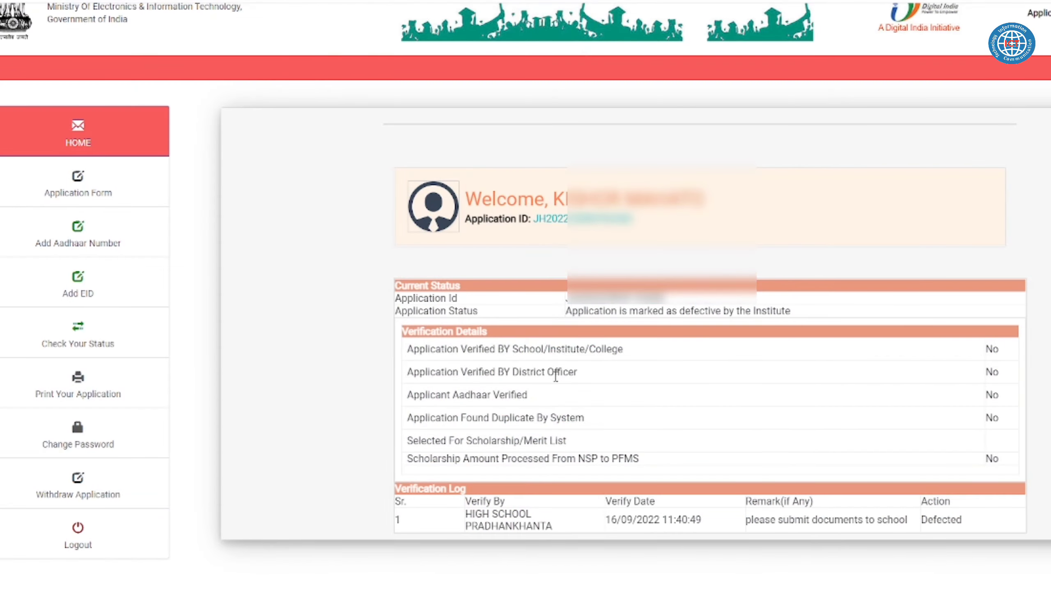
Read the Application Status line in the Current Status section of the applicant's home page
{"action": "left_click_drag", "start_coordinate": [567, 311], "coordinate": [786, 311]}
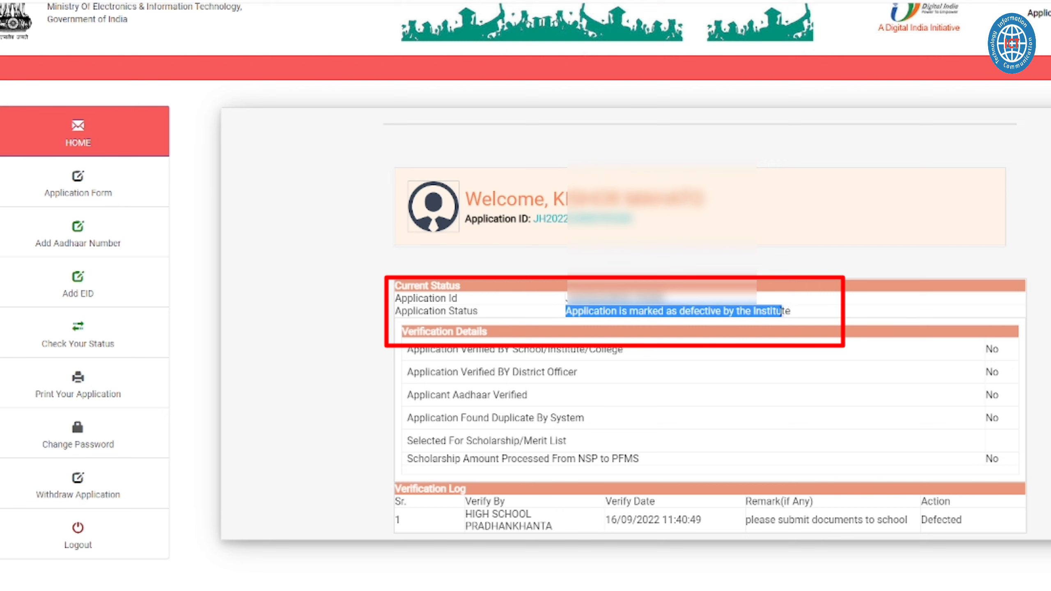
{"action": "left_click", "coordinate": [567, 311]}
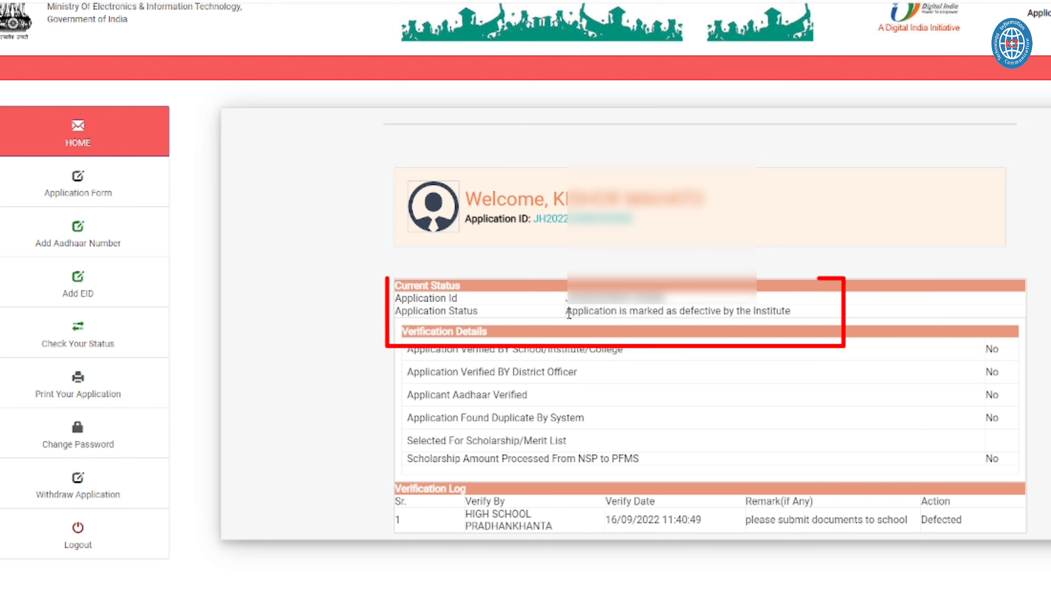
{"action": "left_click_drag", "start_coordinate": [567, 310], "coordinate": [723, 315]}
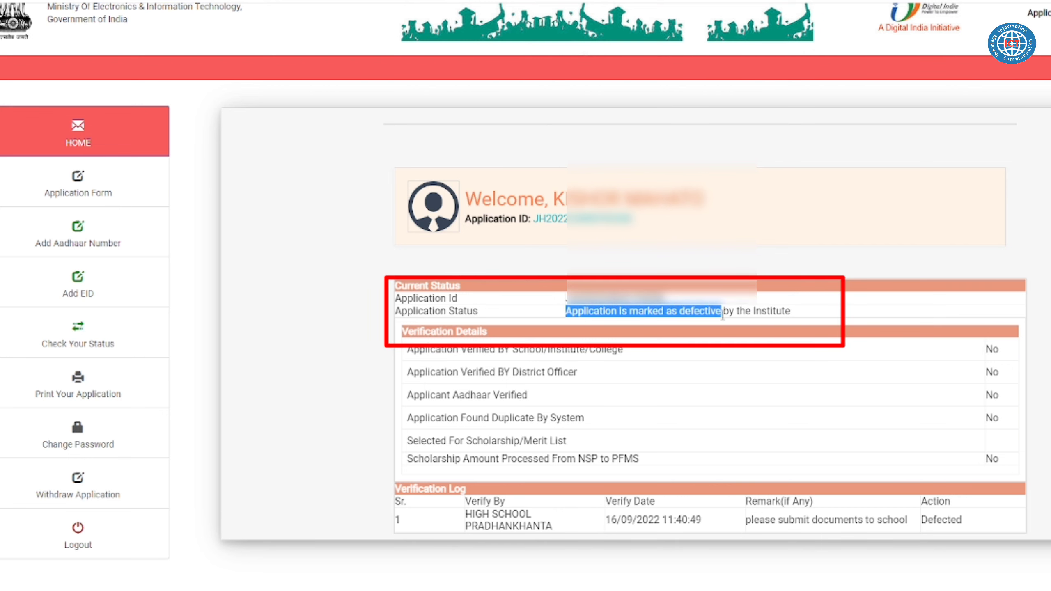
{"action": "triple_click", "coordinate": [719, 315]}
{"action": "left_click", "coordinate": [702, 274]}
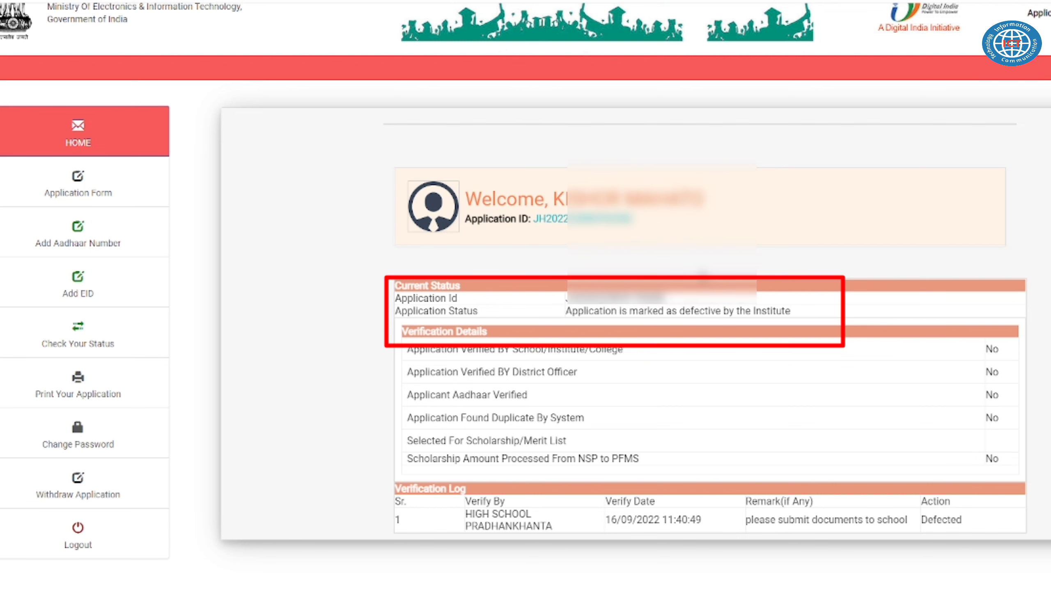
{"action": "double_click", "coordinate": [687, 311]}
{"action": "triple_click", "coordinate": [687, 312]}
{"action": "left_click", "coordinate": [682, 271]}
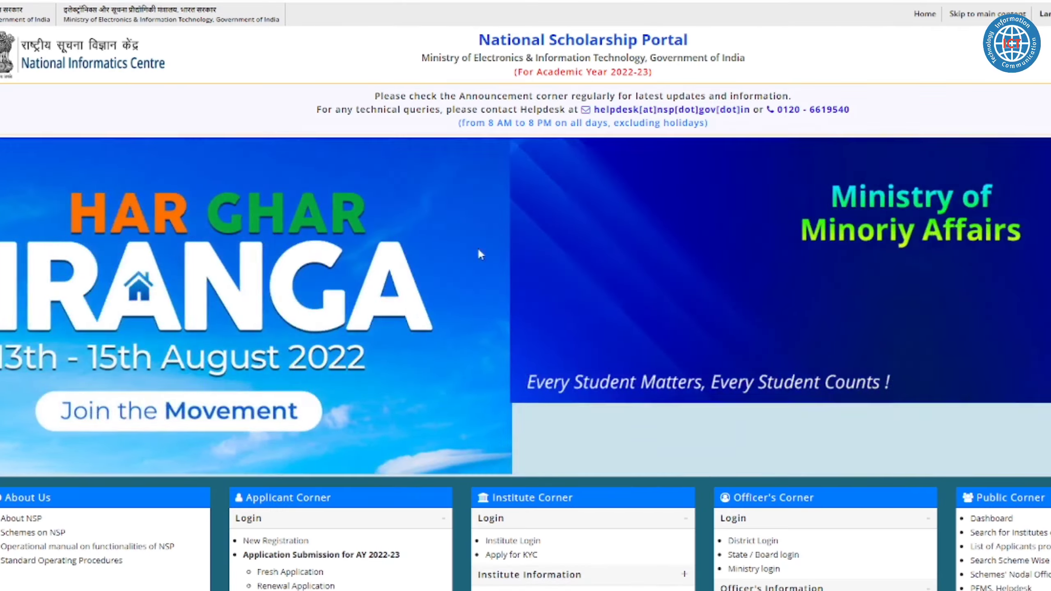
Look over the portal's public home page, including the Applicant Corner's fresh and renewal application links, and recheck the application's status line
{"action": "scroll", "coordinate": [478, 251], "scroll_direction": "down", "scroll_amount": 10}
{"action": "scroll", "coordinate": [479, 251], "scroll_direction": "up", "scroll_amount": 10}
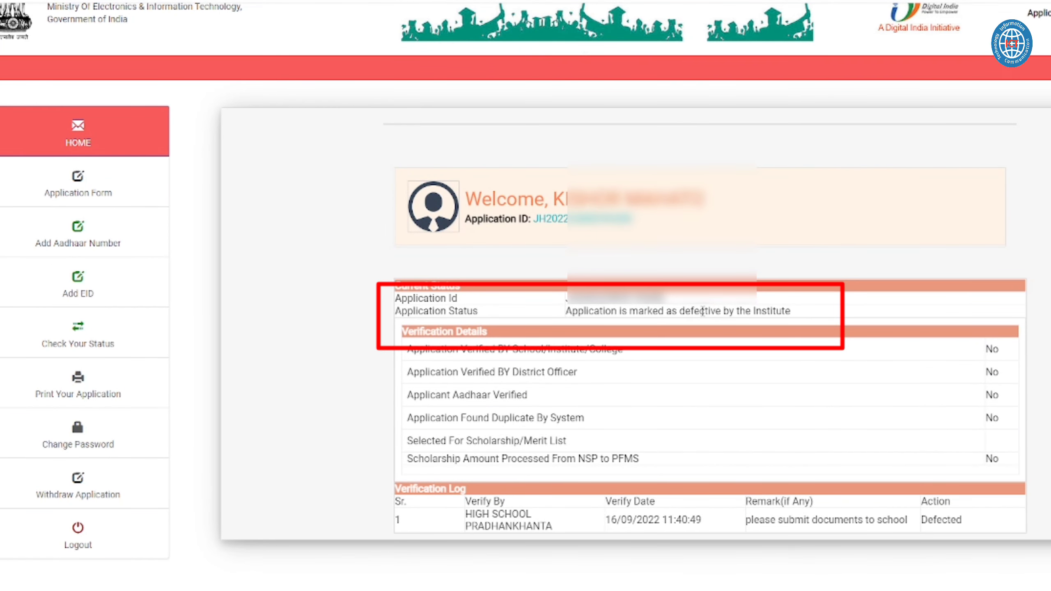
{"action": "double_click", "coordinate": [702, 310]}
{"action": "left_click", "coordinate": [702, 310]}
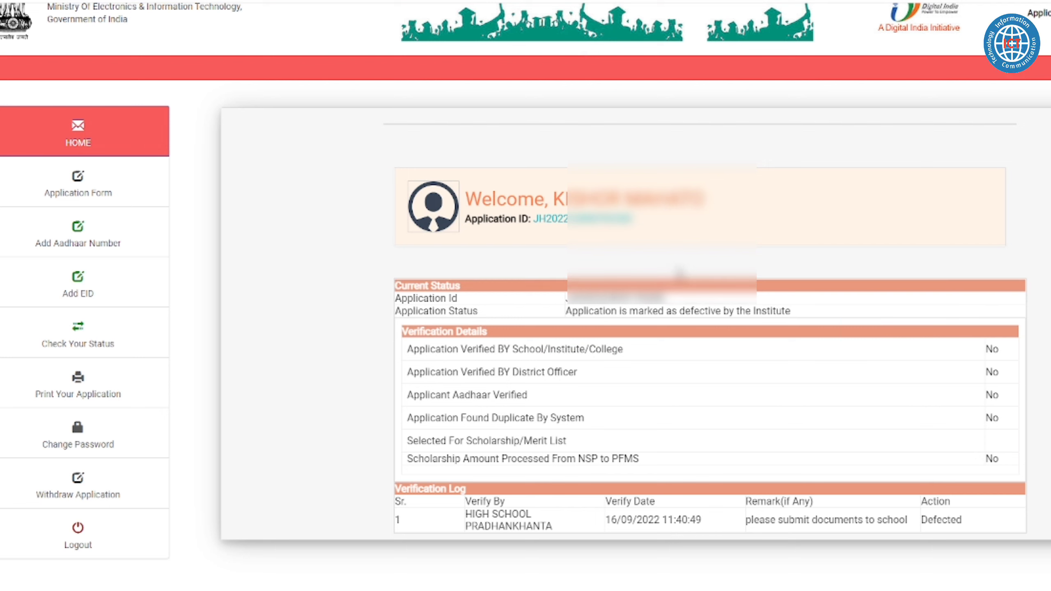
{"action": "triple_click", "coordinate": [699, 315]}
{"action": "left_click", "coordinate": [711, 256]}
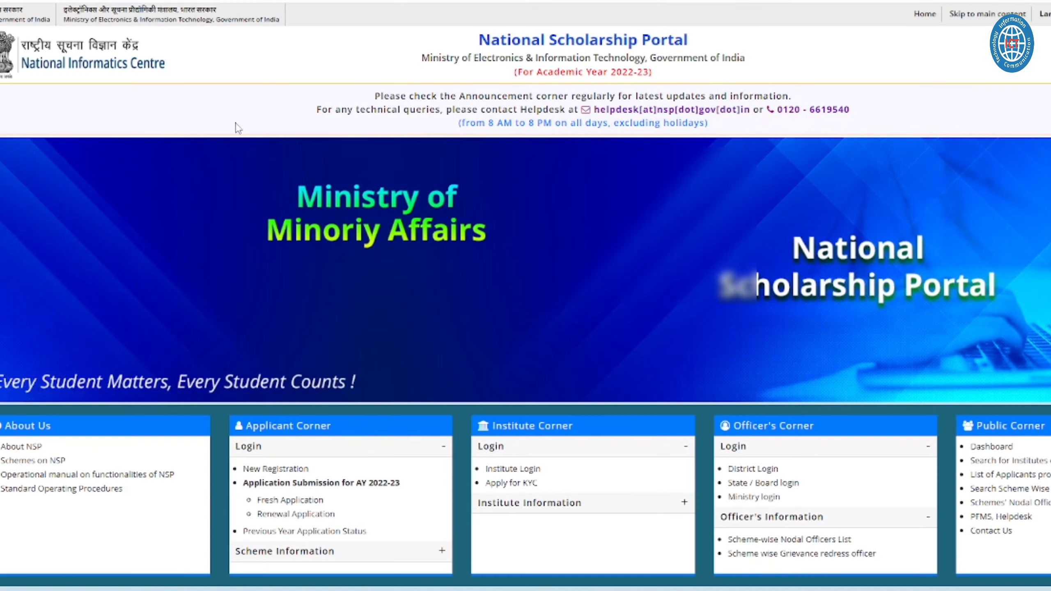
{"action": "scroll", "coordinate": [248, 207], "scroll_direction": "down", "scroll_amount": 5}
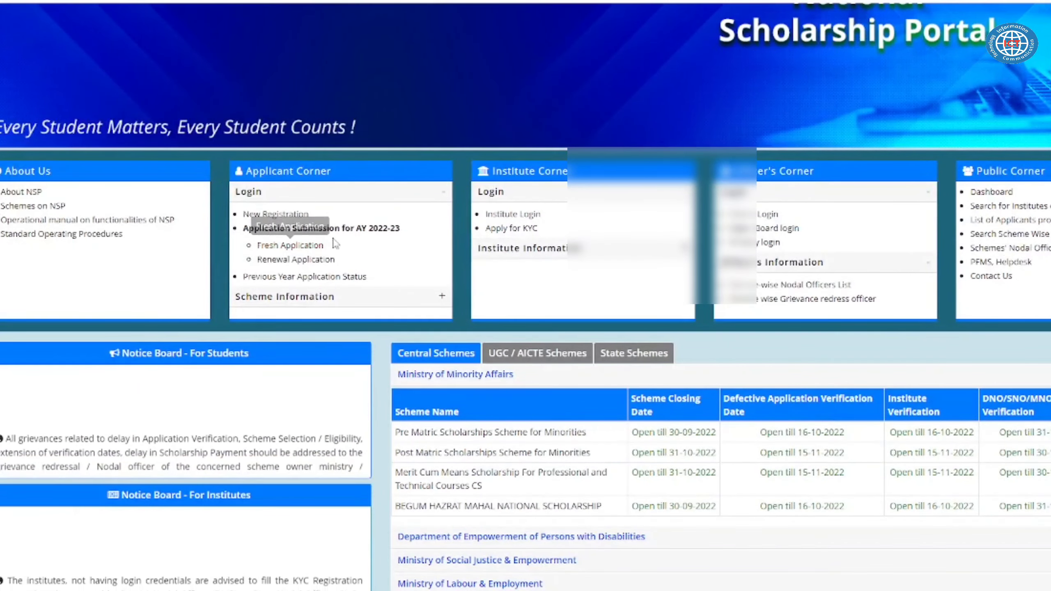
{"action": "left_click_drag", "start_coordinate": [298, 245], "coordinate": [262, 259]}
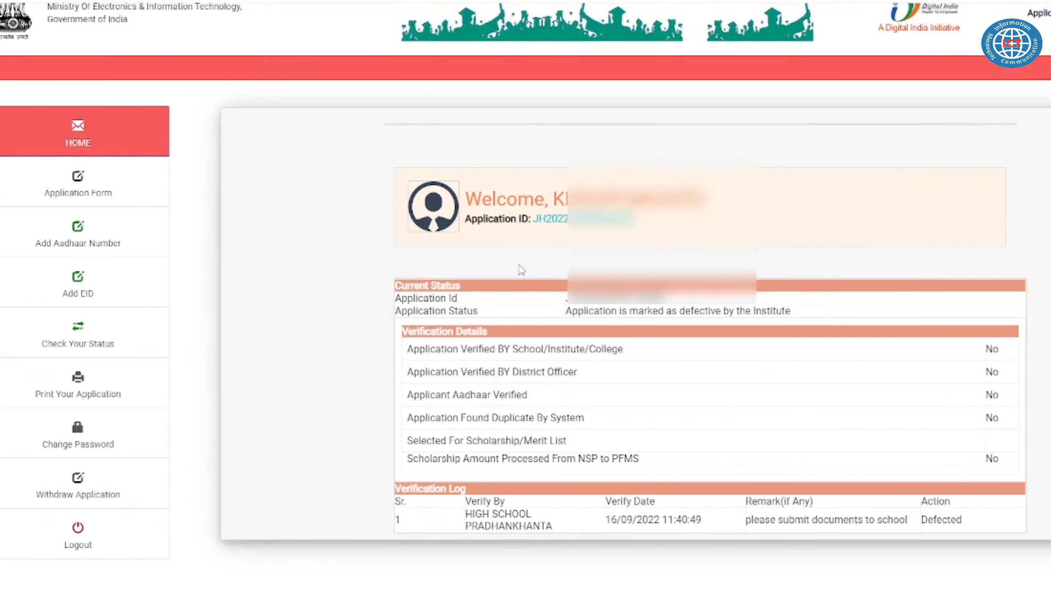
Examine the Application Status text together with the School/Institute/College entry in the Verification Details
{"action": "double_click", "coordinate": [626, 314]}
{"action": "left_click", "coordinate": [626, 314]}
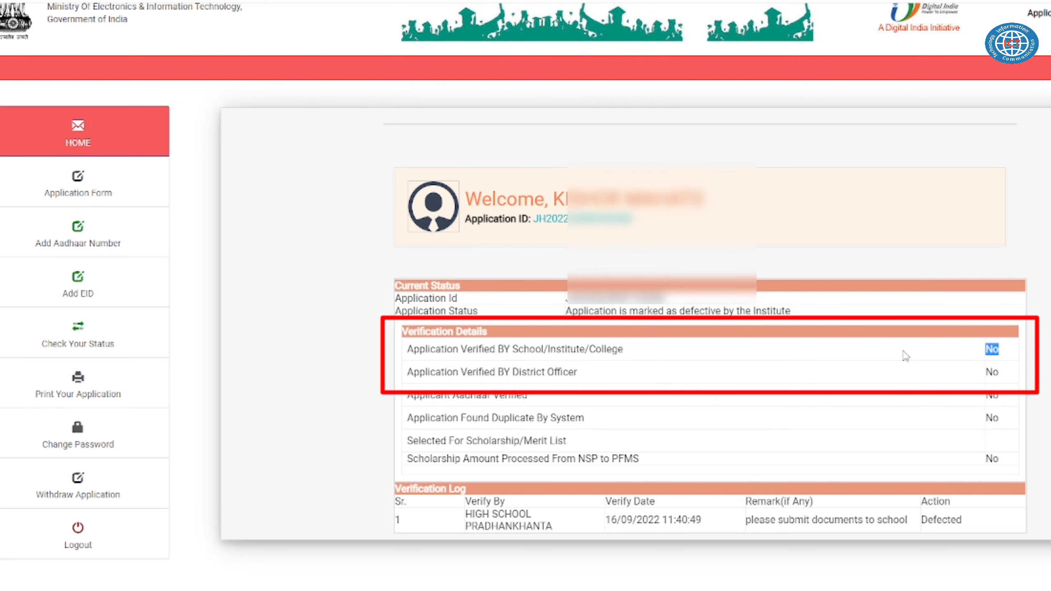
{"action": "left_click_drag", "start_coordinate": [571, 312], "coordinate": [796, 316]}
{"action": "left_click", "coordinate": [804, 318]}
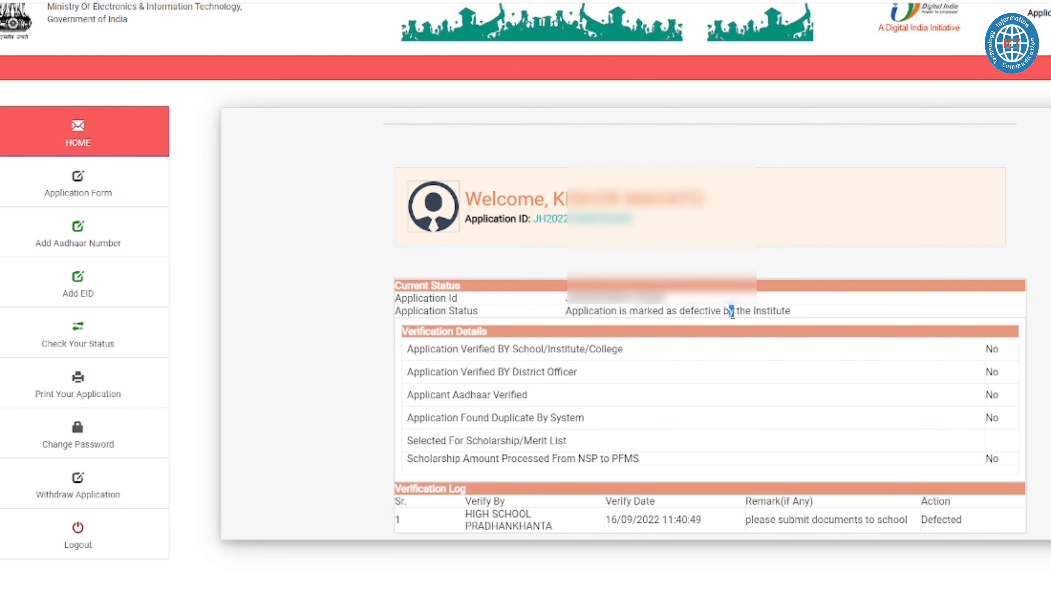
{"action": "triple_click", "coordinate": [731, 311]}
{"action": "left_click", "coordinate": [728, 308]}
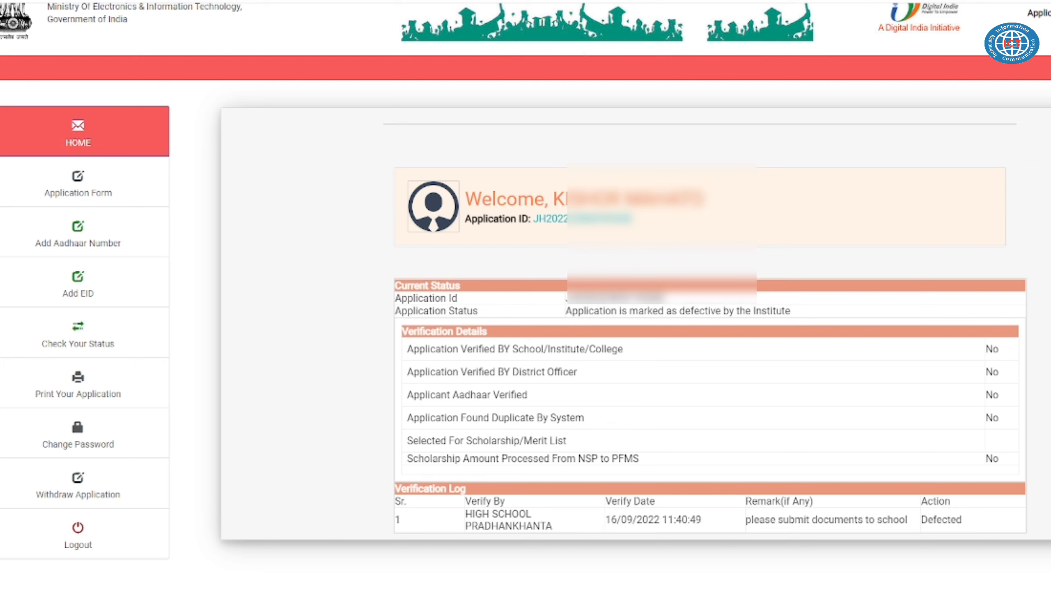
{"action": "triple_click", "coordinate": [610, 310]}
{"action": "left_click", "coordinate": [676, 256]}
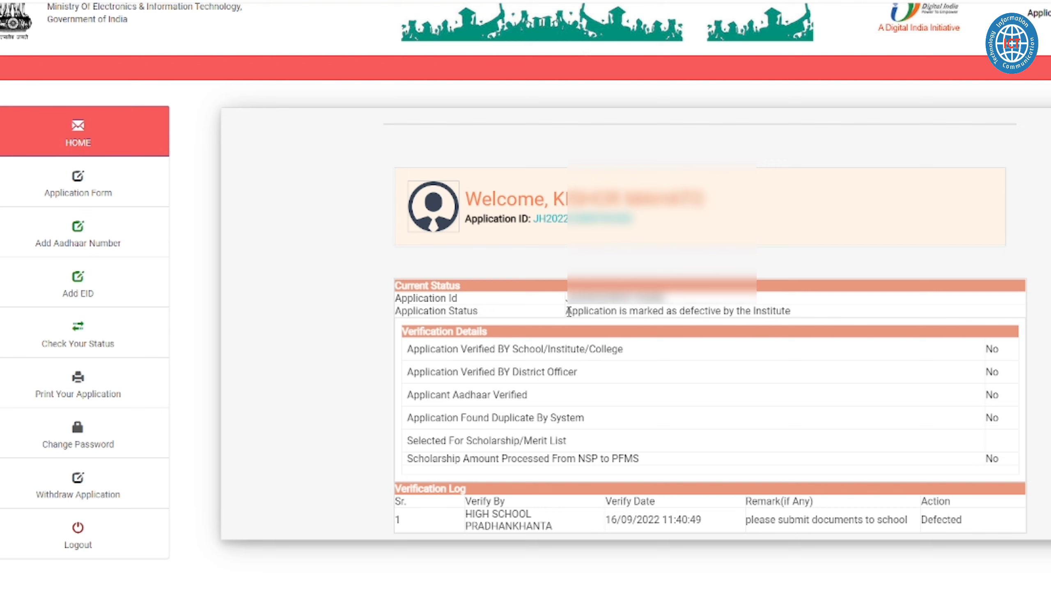
Highlight the full Application Status text and its word "defective" for closer reading
{"action": "left_click_drag", "start_coordinate": [566, 310], "coordinate": [797, 311]}
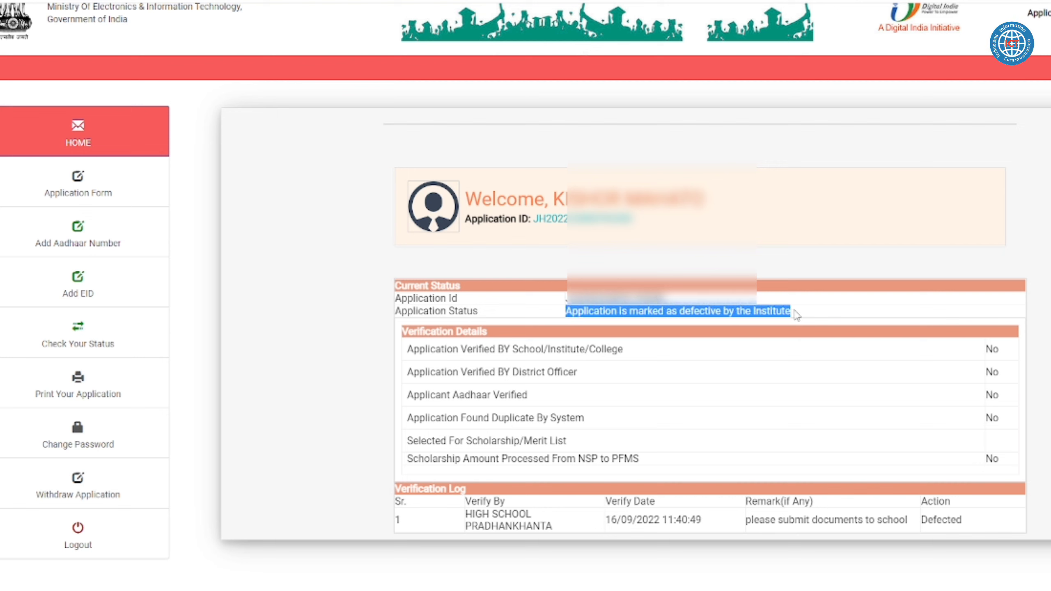
{"action": "double_click", "coordinate": [719, 310]}
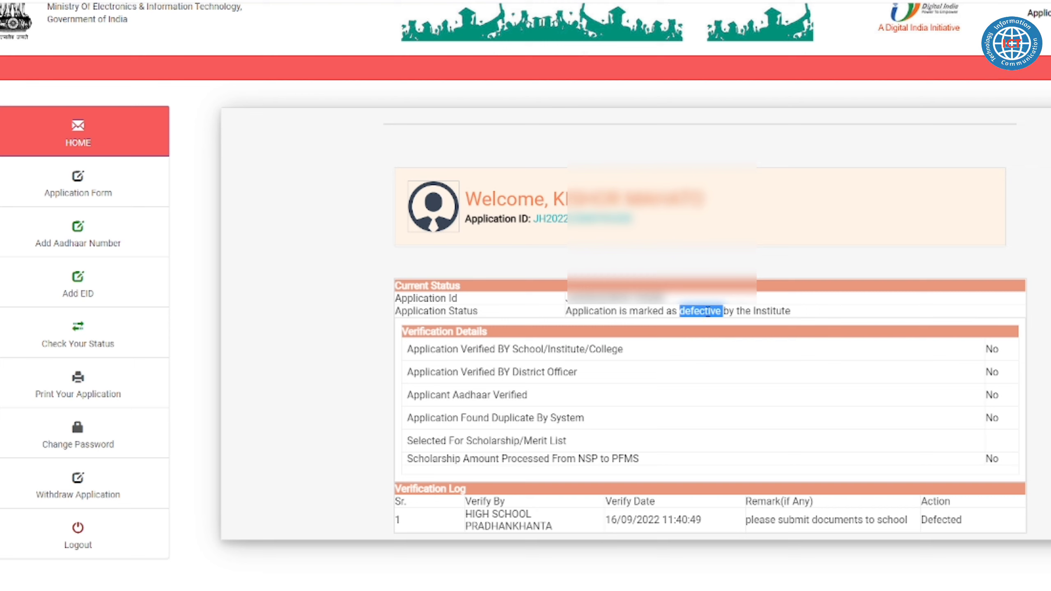
{"action": "triple_click", "coordinate": [707, 311]}
{"action": "left_click", "coordinate": [706, 311]}
{"action": "double_click", "coordinate": [693, 311]}
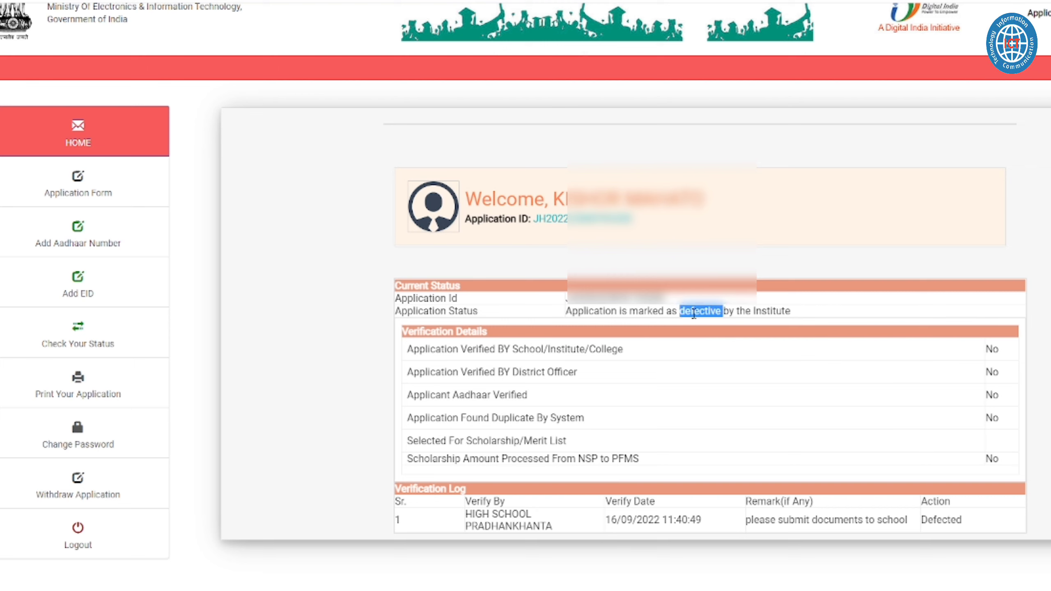
{"action": "left_click", "coordinate": [719, 267]}
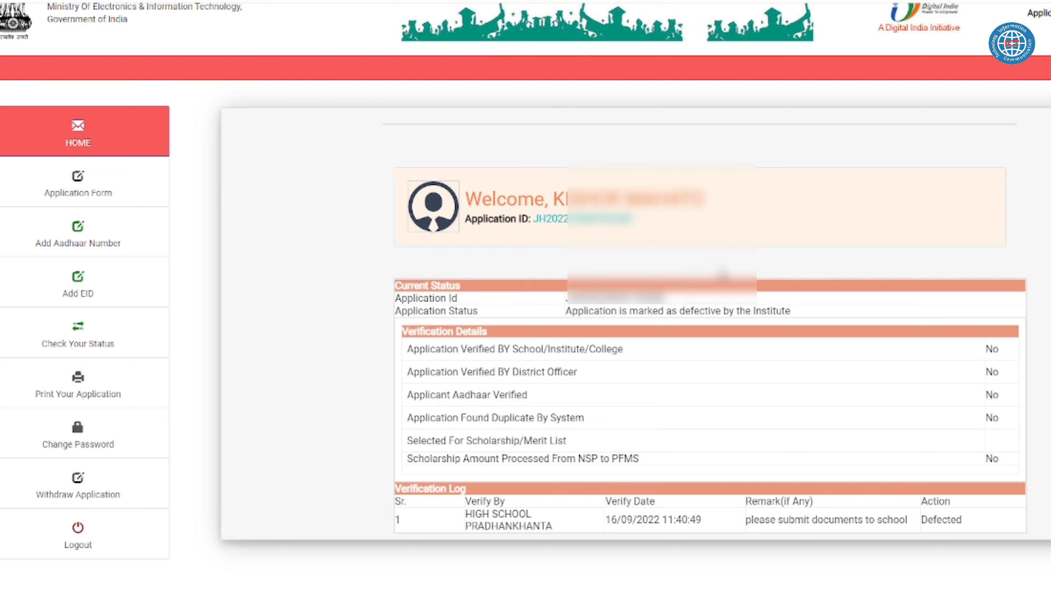
Read the institute's remark in the Verification Log
{"action": "left_click_drag", "start_coordinate": [746, 520], "coordinate": [909, 532]}
{"action": "left_click", "coordinate": [885, 516]}
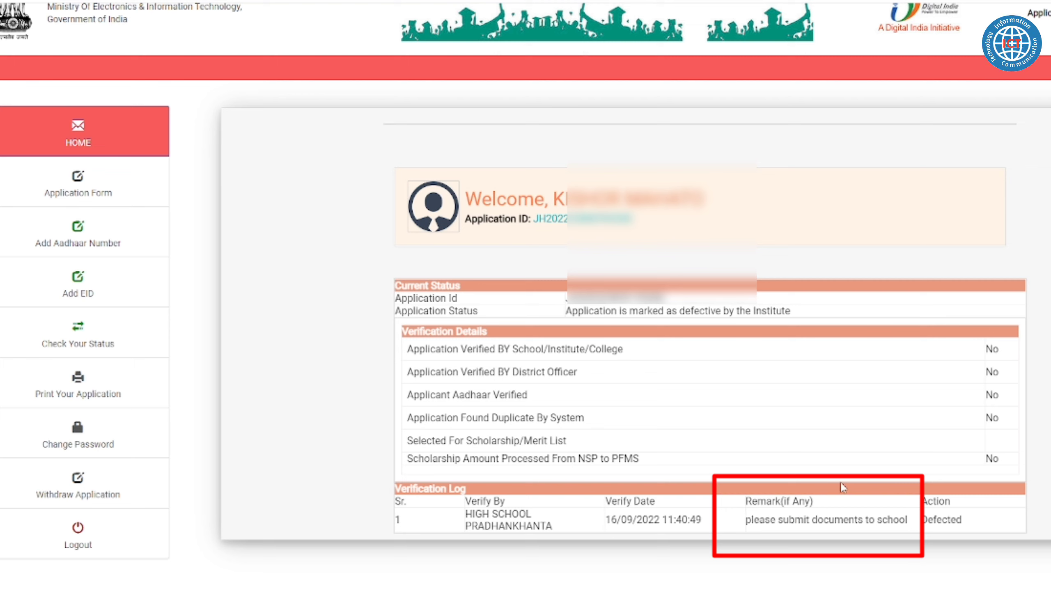
{"action": "triple_click", "coordinate": [787, 518]}
{"action": "left_click", "coordinate": [757, 410]}
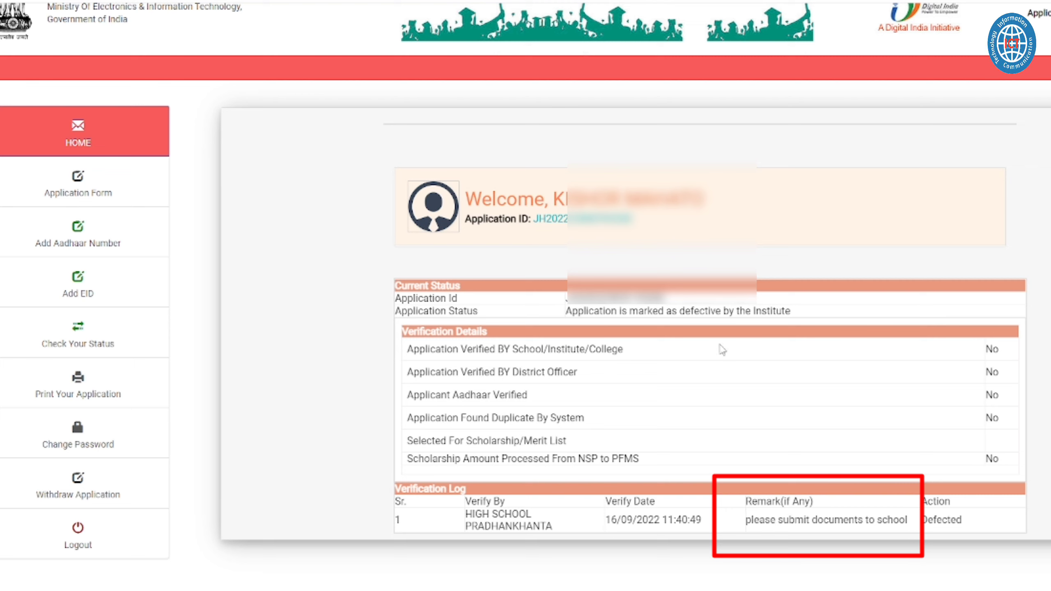
{"action": "triple_click", "coordinate": [788, 520]}
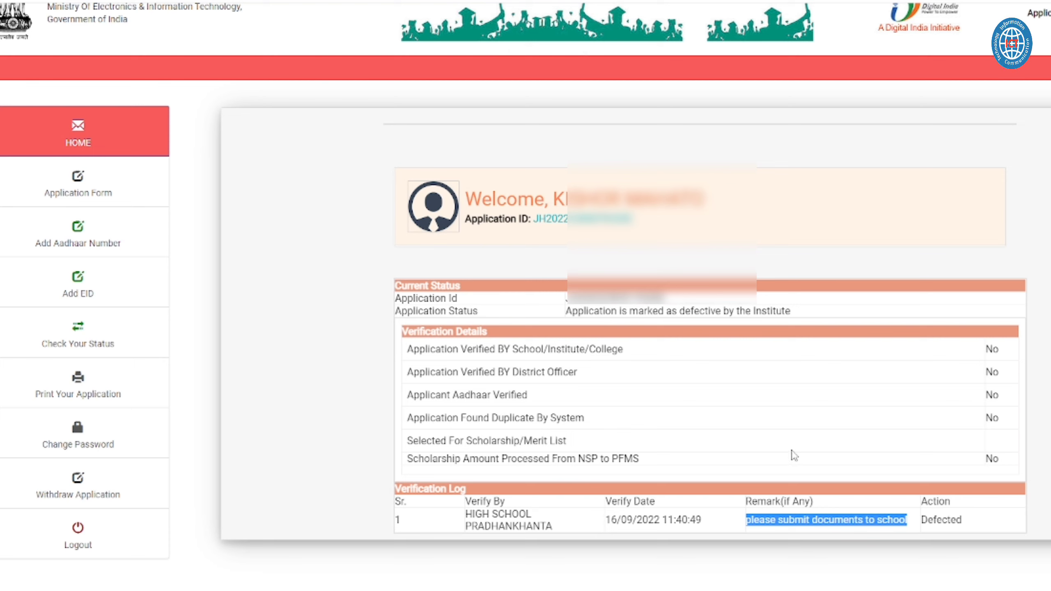
{"action": "left_click", "coordinate": [793, 450]}
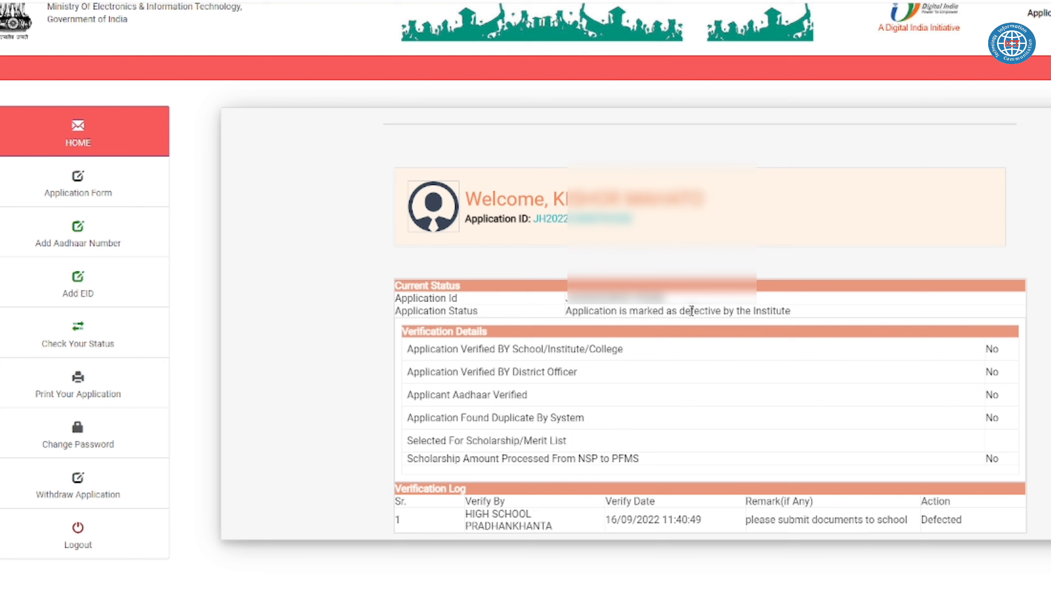
Review the Application Status text once more before moving on to the application form
{"action": "double_click", "coordinate": [691, 311]}
{"action": "left_click", "coordinate": [691, 310]}
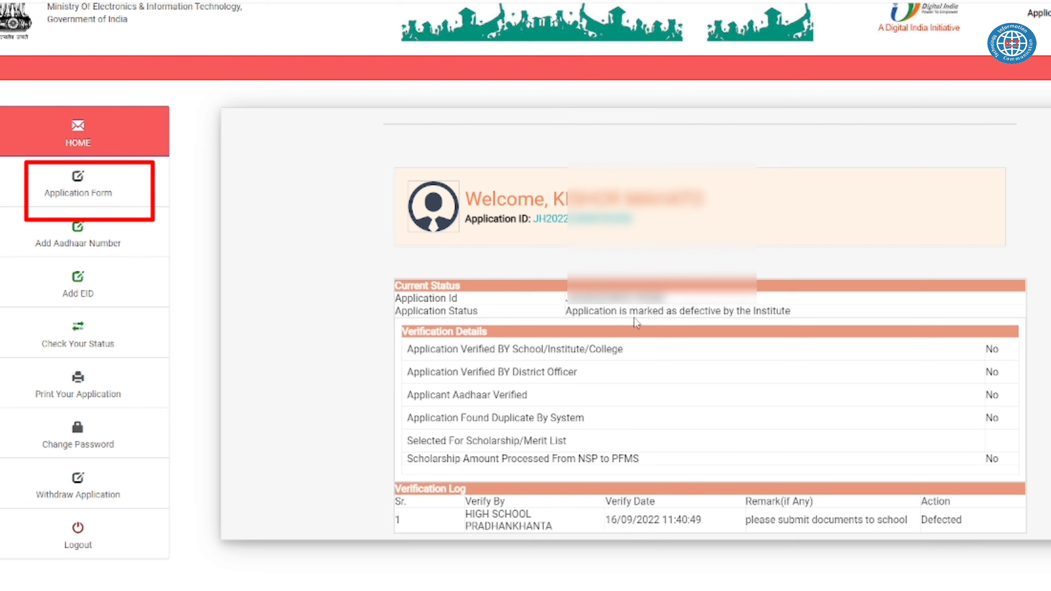
{"action": "triple_click", "coordinate": [654, 313]}
{"action": "left_click", "coordinate": [600, 260]}
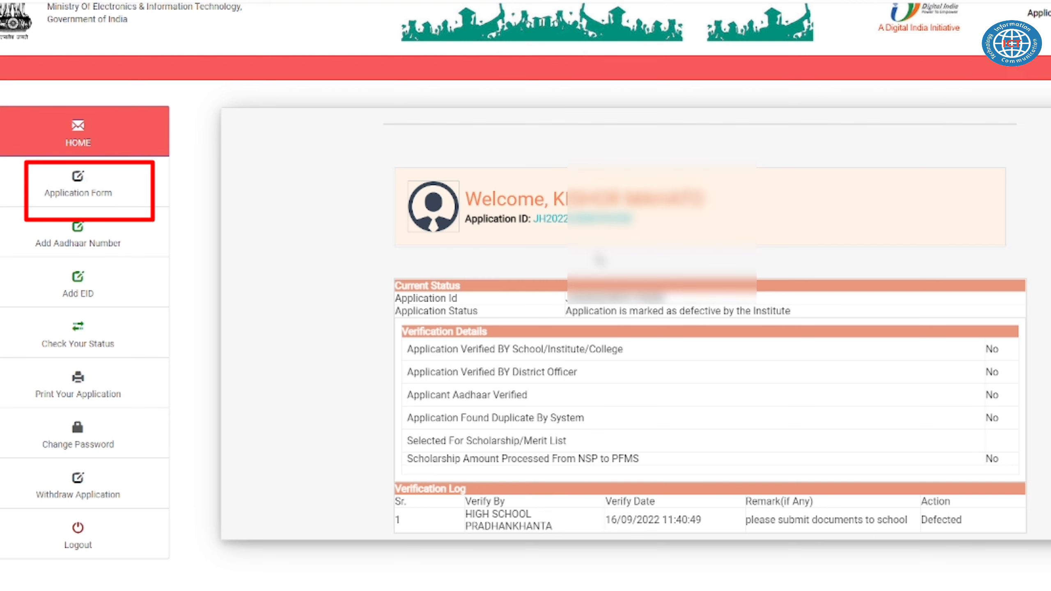
{"action": "double_click", "coordinate": [705, 311]}
{"action": "left_click", "coordinate": [704, 311]}
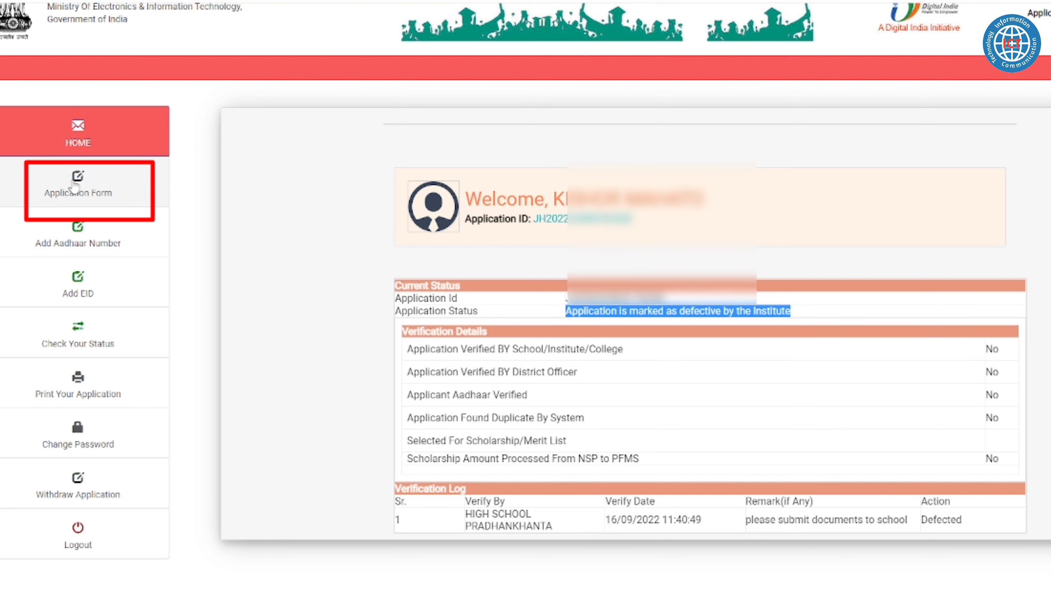
Open the application form and save its first page to proceed to the contact, scheme and document details
{"action": "left_click", "coordinate": [76, 188]}
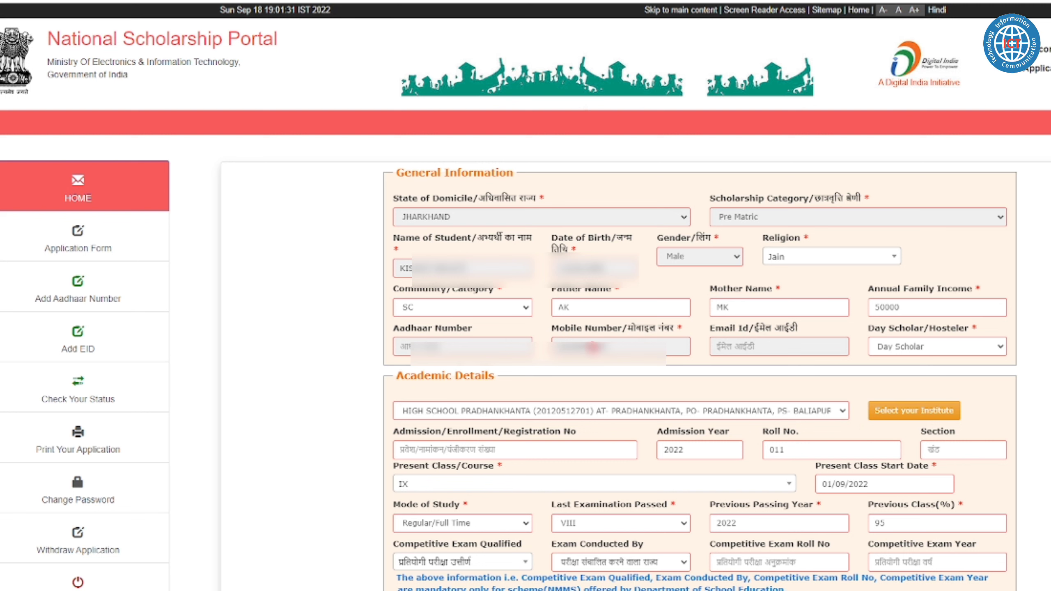
{"action": "scroll", "coordinate": [877, 508], "scroll_direction": "down", "scroll_amount": 5}
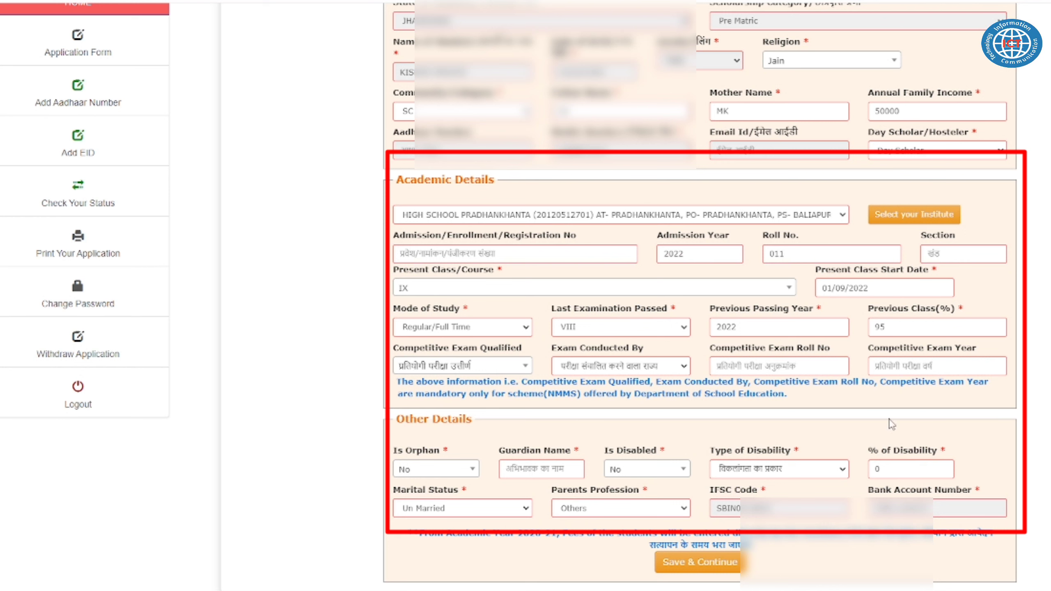
{"action": "left_click", "coordinate": [453, 116]}
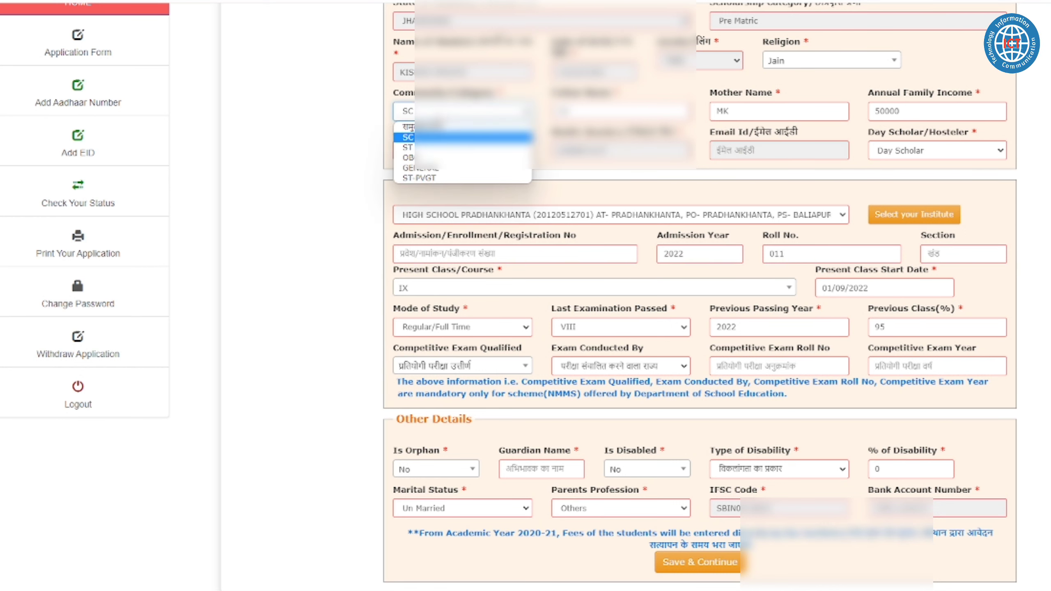
{"action": "left_click", "coordinate": [799, 62]}
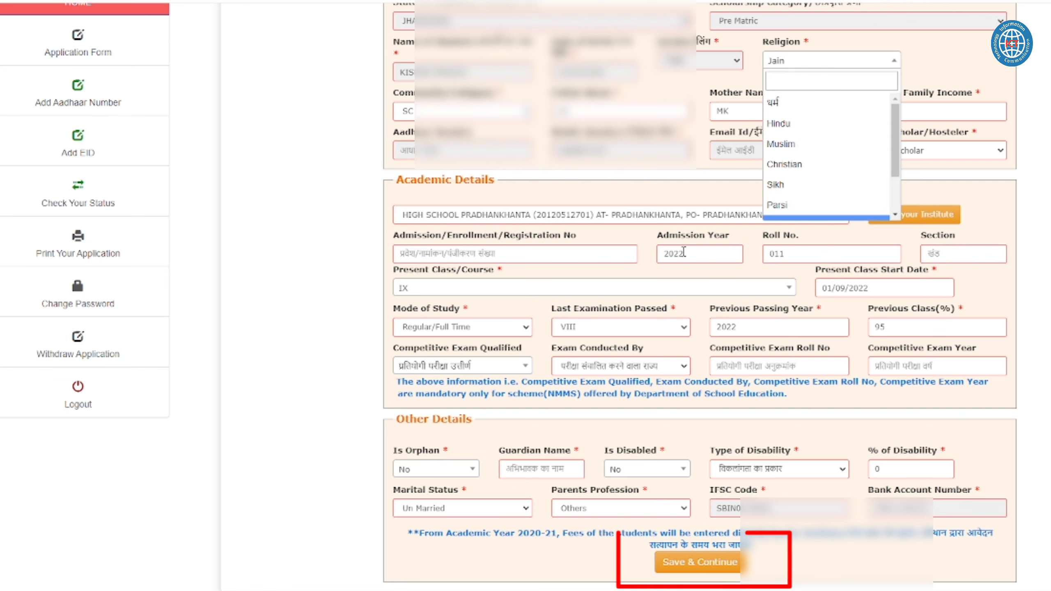
{"action": "left_click", "coordinate": [680, 564]}
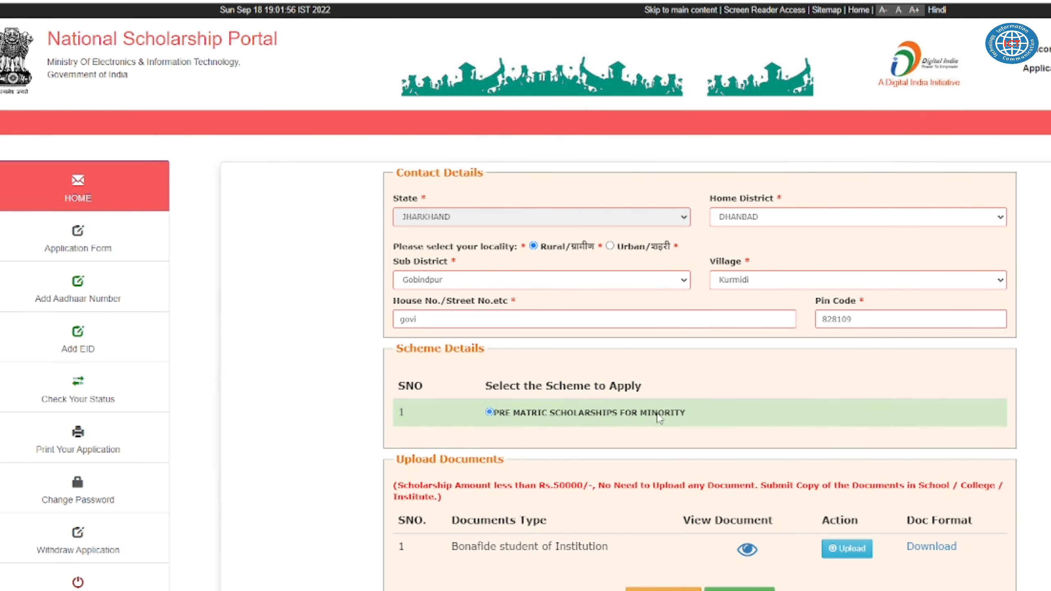
{"action": "left_click_drag", "start_coordinate": [662, 414], "coordinate": [595, 413]}
{"action": "left_click", "coordinate": [600, 374]}
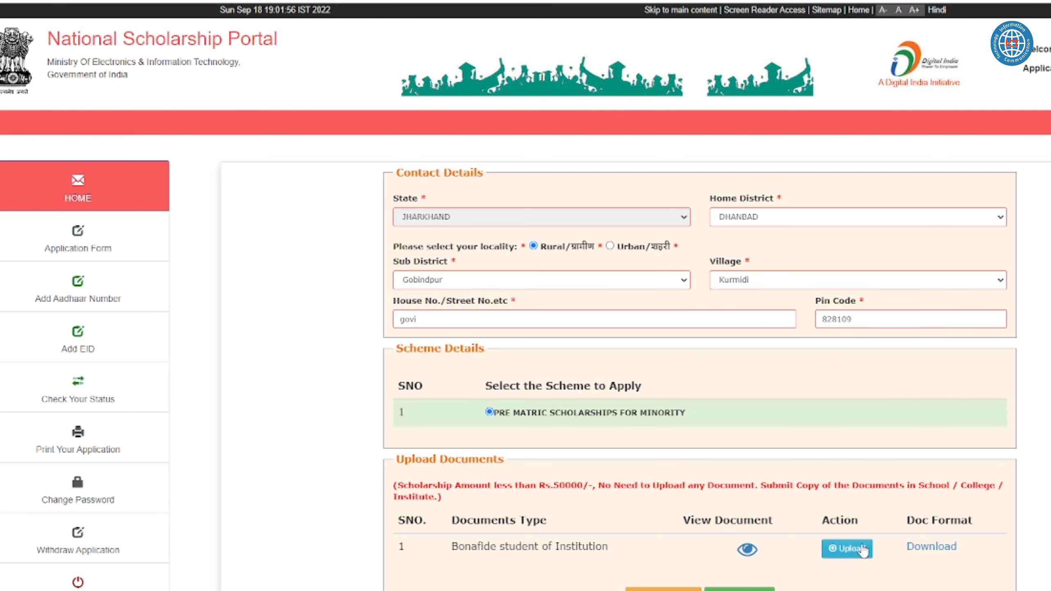
{"action": "left_click", "coordinate": [847, 548]}
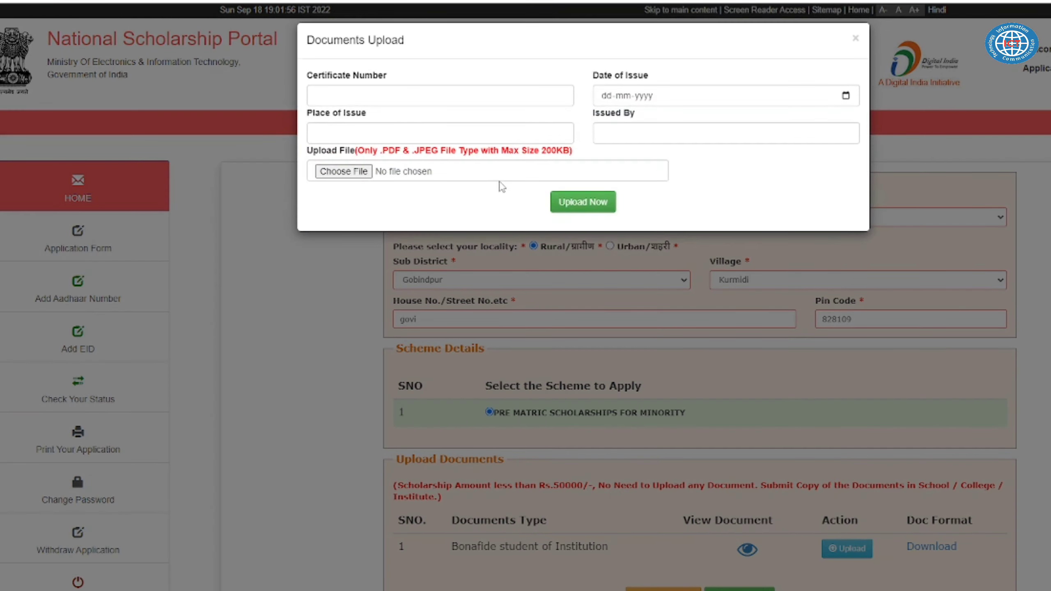
{"action": "left_click", "coordinate": [357, 174]}
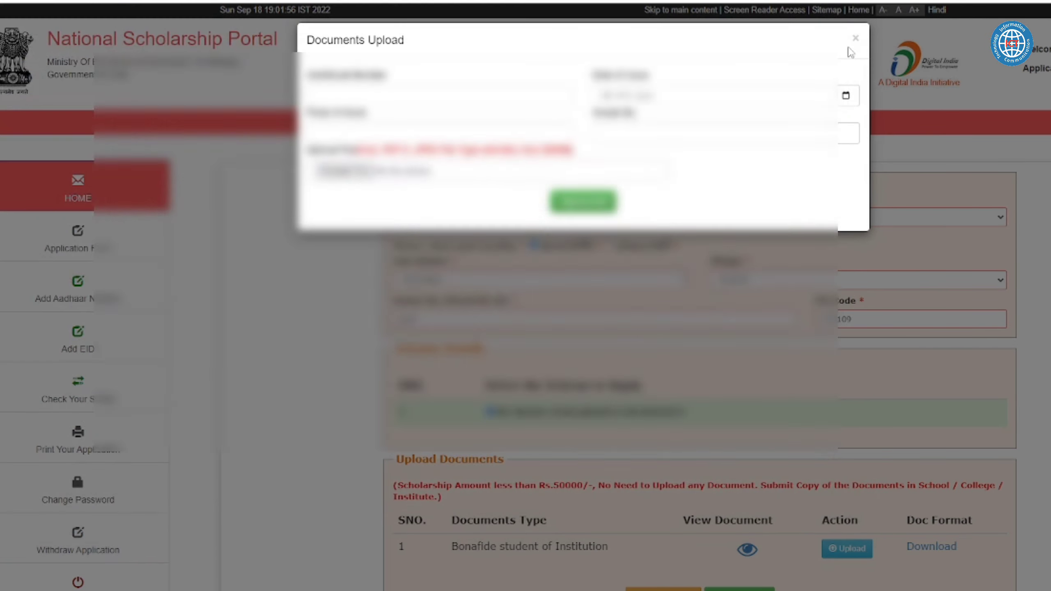
{"action": "left_click", "coordinate": [855, 39]}
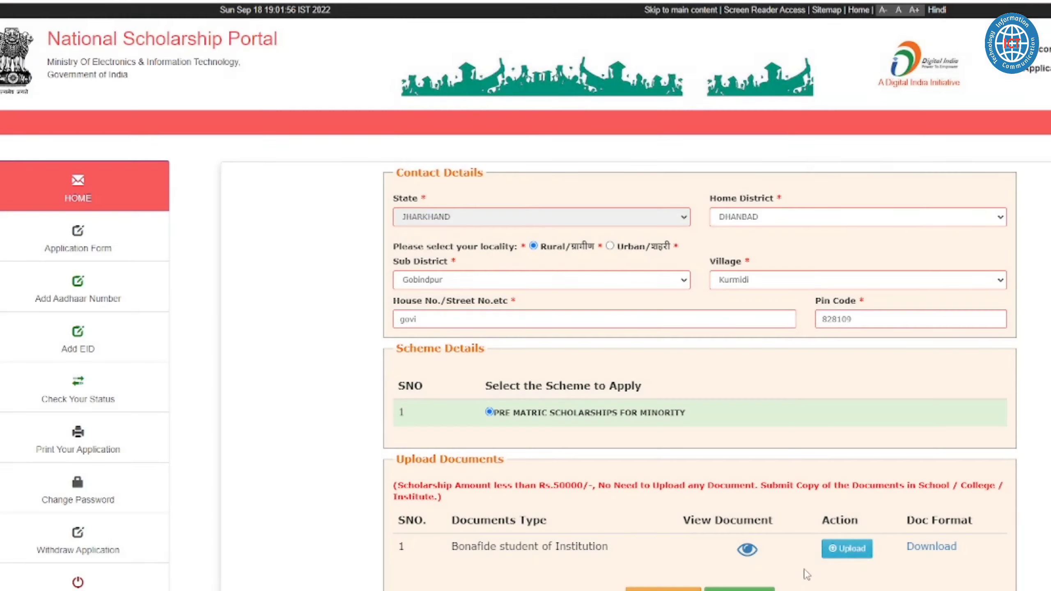
Attach certificate.jpg to the "Bonafide student of Institution" document, submit the upload and leave the upload dialog
{"action": "left_click", "coordinate": [847, 548]}
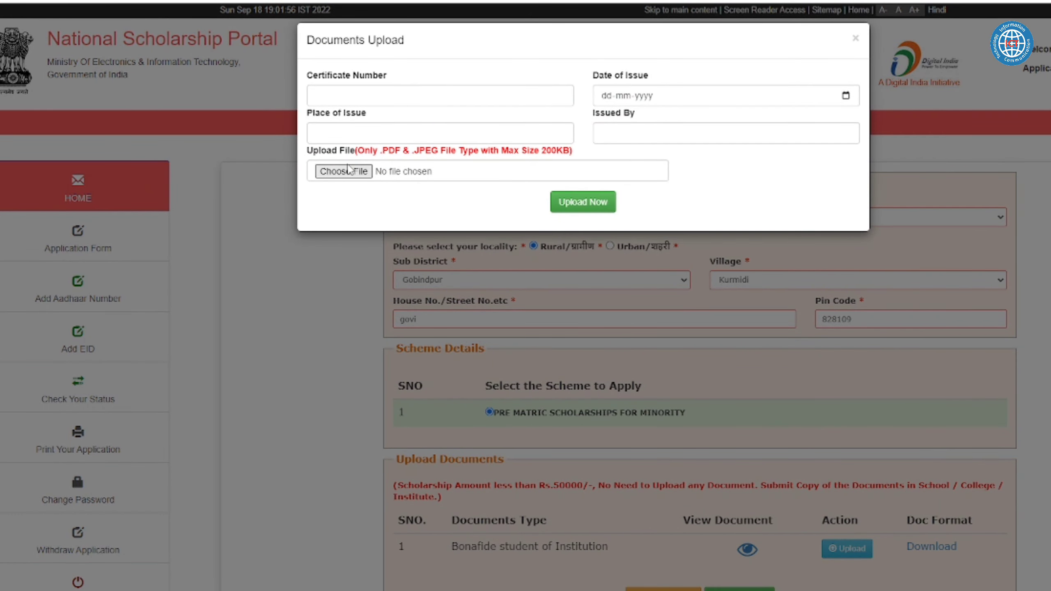
{"action": "left_click", "coordinate": [345, 170]}
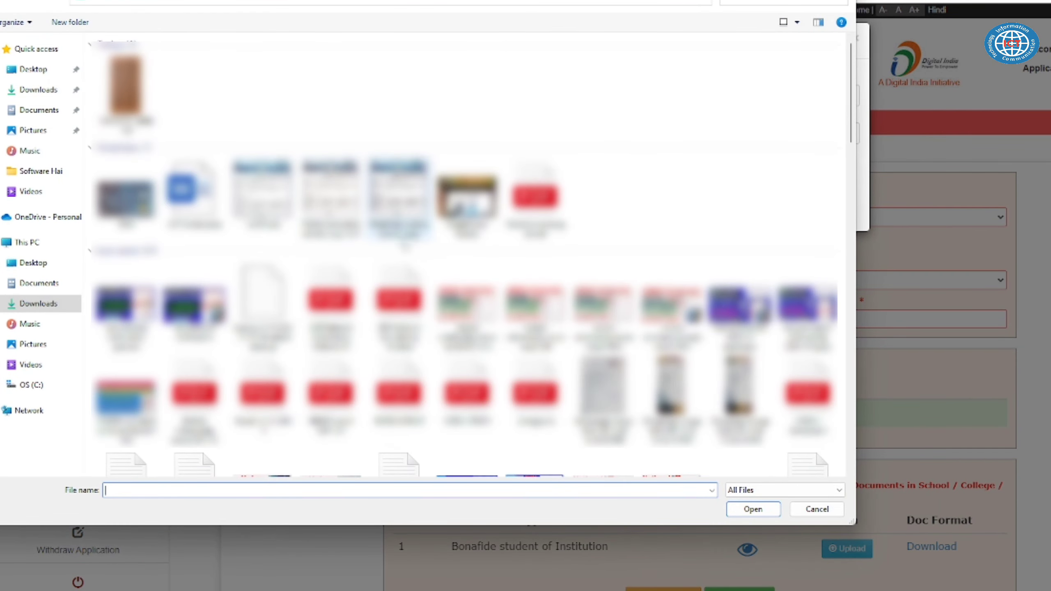
{"action": "double_click", "coordinate": [270, 207]}
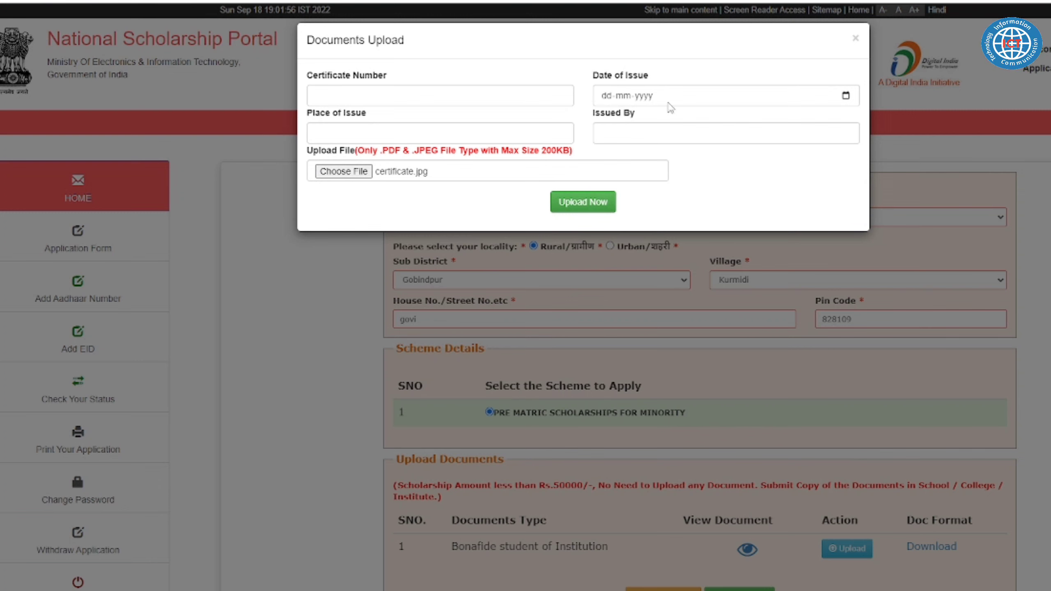
{"action": "left_click", "coordinate": [587, 207]}
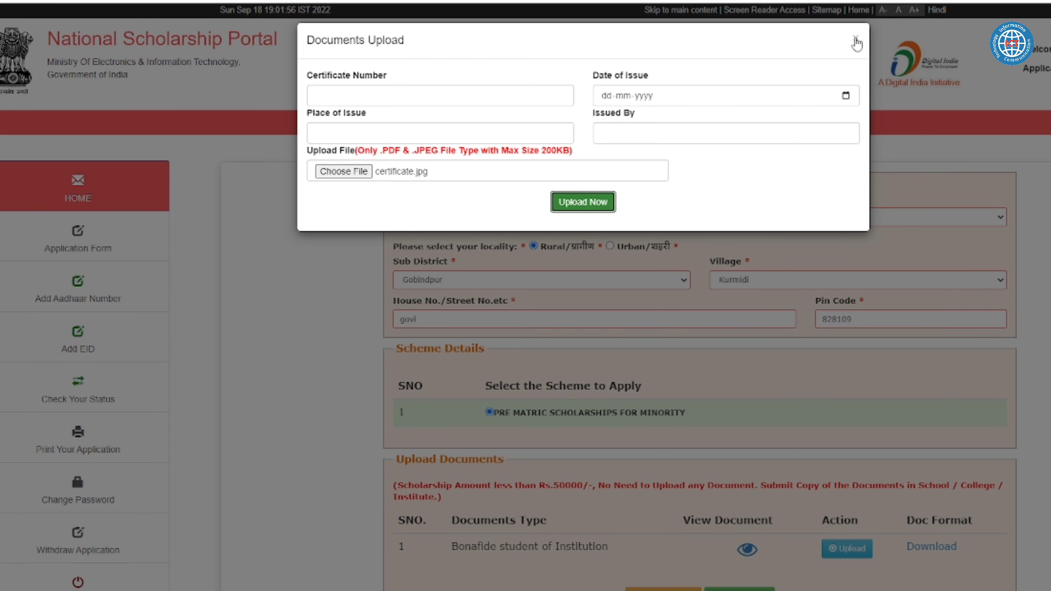
{"action": "left_click", "coordinate": [699, 483]}
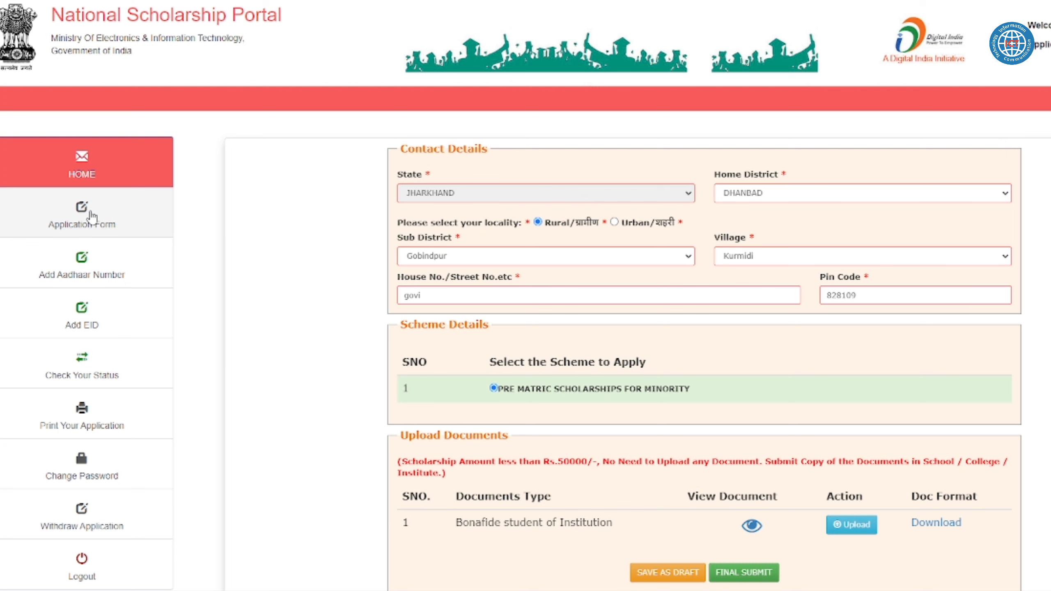
Reopen the application form's first page and inspect the Community/Category options and the institute selection without changing them
{"action": "left_click", "coordinate": [92, 216]}
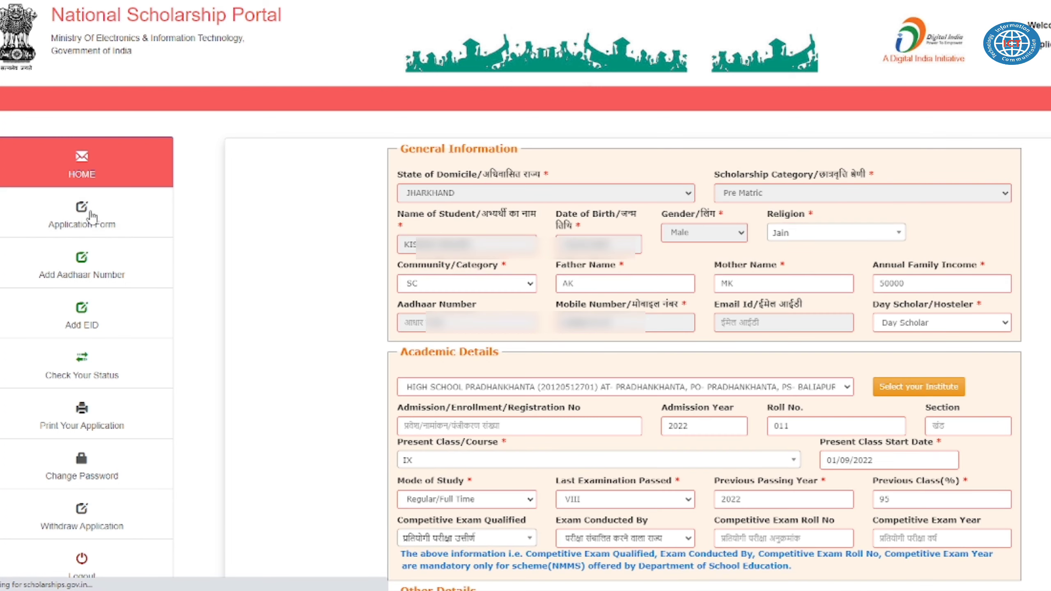
{"action": "left_click", "coordinate": [436, 292]}
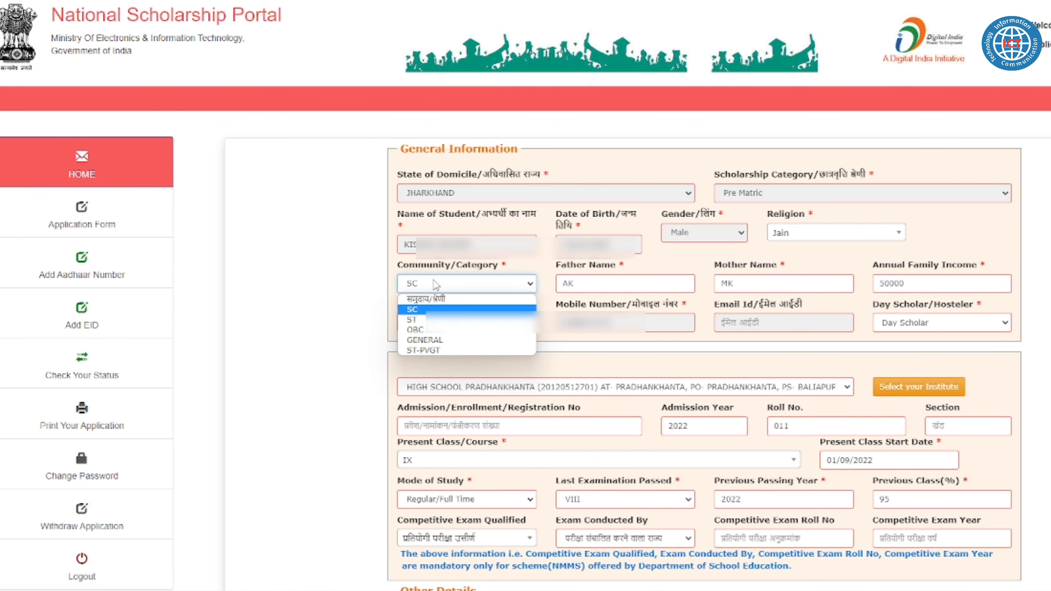
{"action": "left_click", "coordinate": [348, 311]}
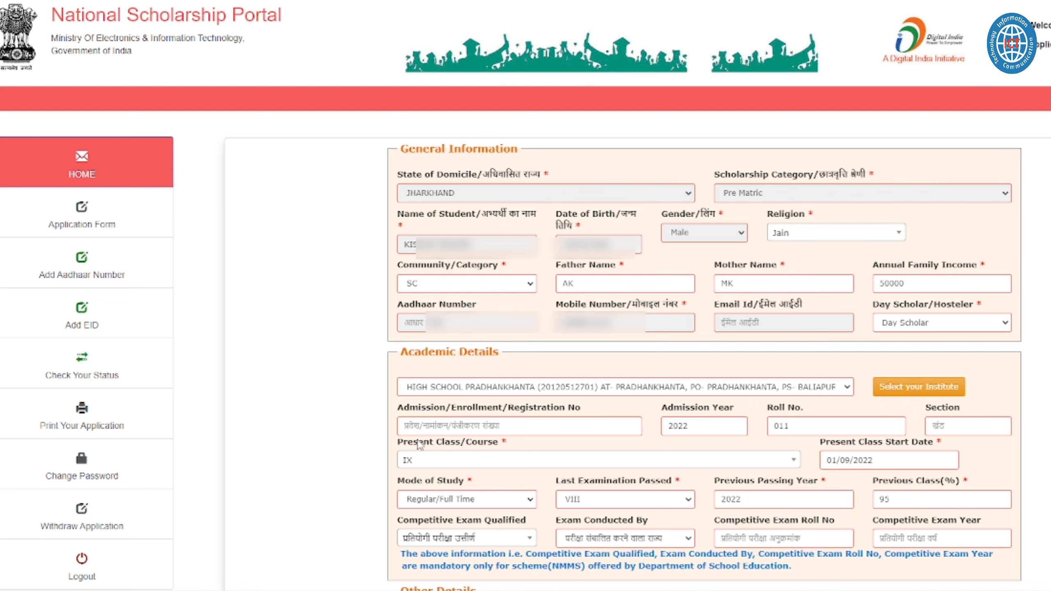
{"action": "left_click", "coordinate": [438, 391]}
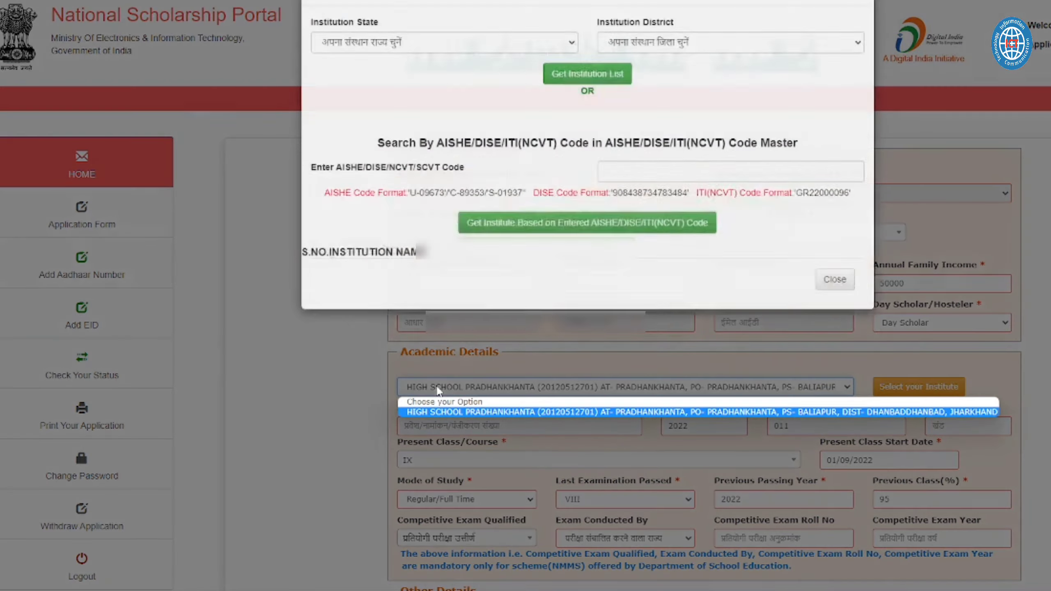
{"action": "left_click", "coordinate": [862, 17]}
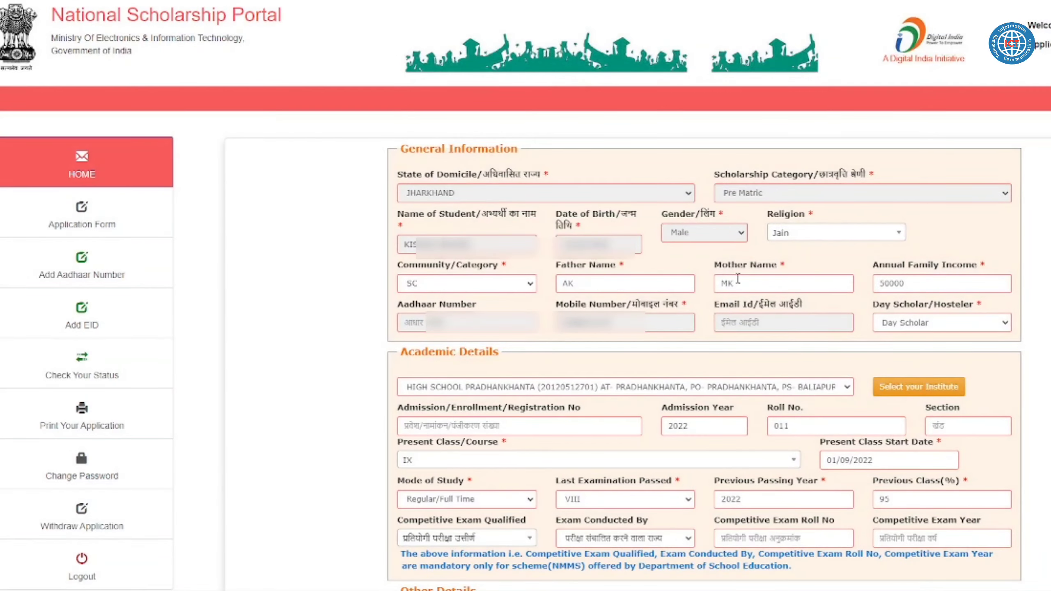
Highlight the IFSC Code and Bank Account Number fields in the Other Details section
{"action": "scroll", "coordinate": [799, 307], "scroll_direction": "down", "scroll_amount": 5}
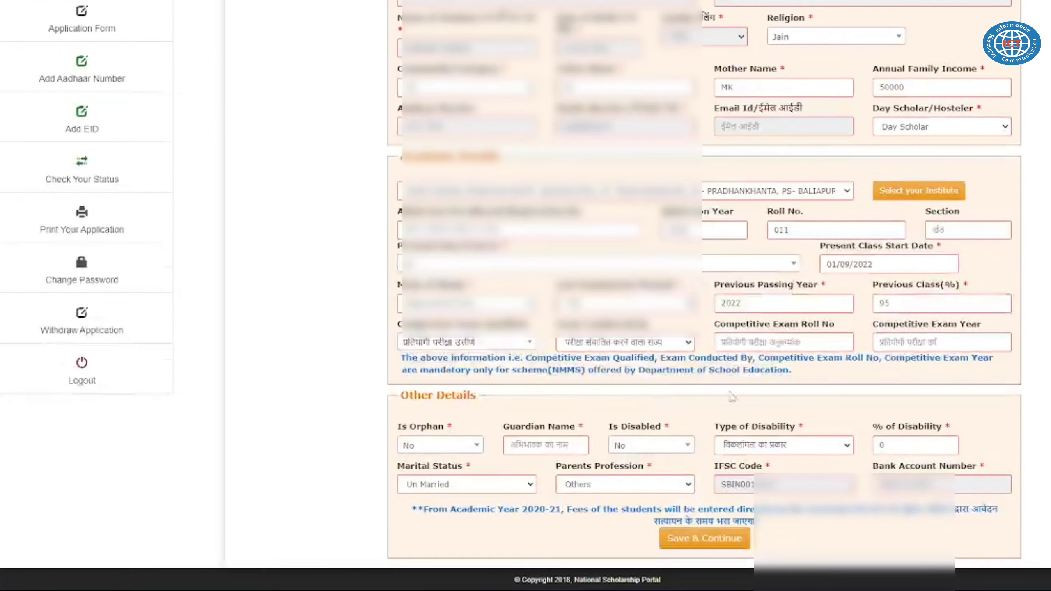
{"action": "double_click", "coordinate": [764, 487]}
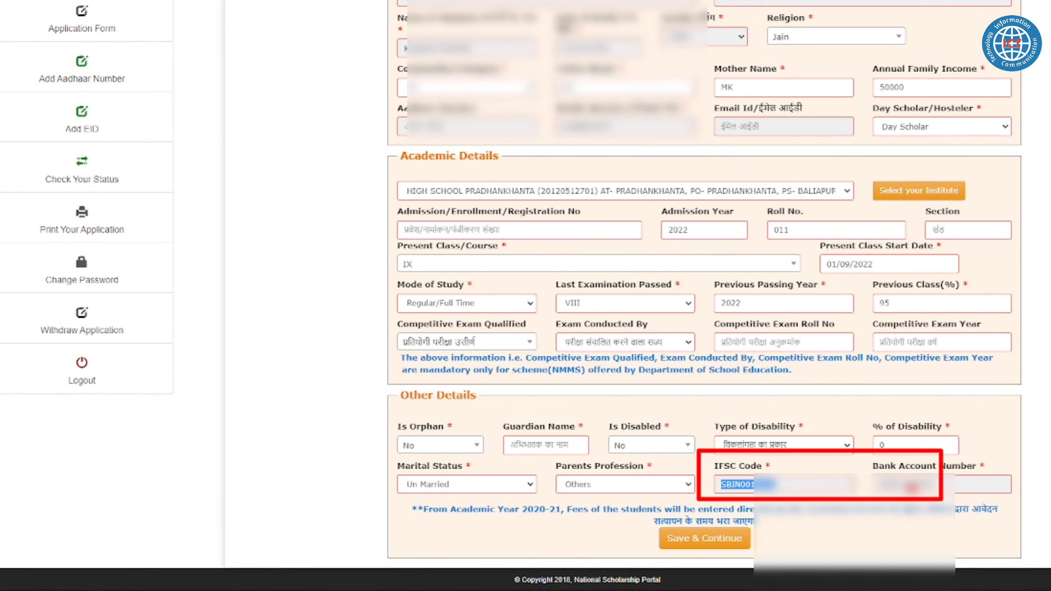
{"action": "double_click", "coordinate": [906, 486]}
{"action": "left_click", "coordinate": [803, 409]}
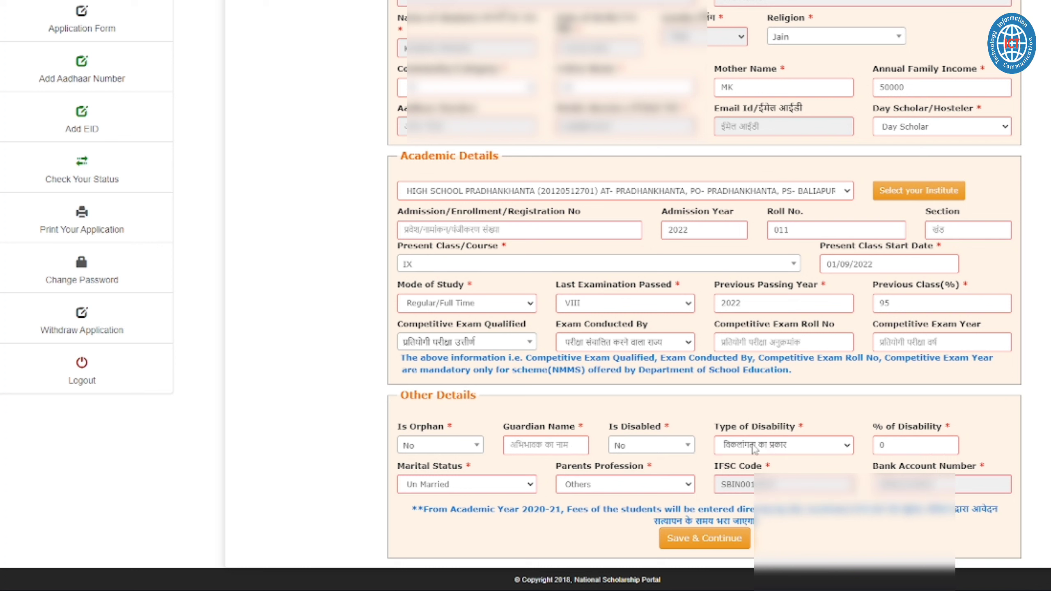
Set Is Disabled to Yes, the disability type to Muscular Dystrophy and its percentage to 55, and save the form to continue
{"action": "left_click", "coordinate": [660, 447]}
{"action": "left_click", "coordinate": [647, 506]}
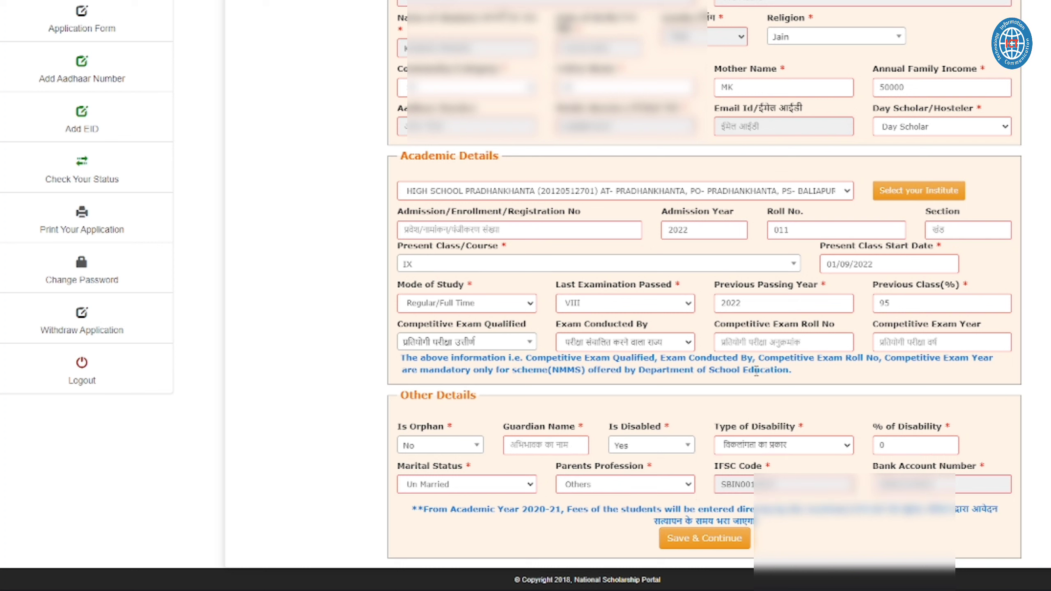
{"action": "left_click", "coordinate": [791, 445]}
{"action": "left_click", "coordinate": [806, 377]}
{"action": "left_click", "coordinate": [912, 445]}
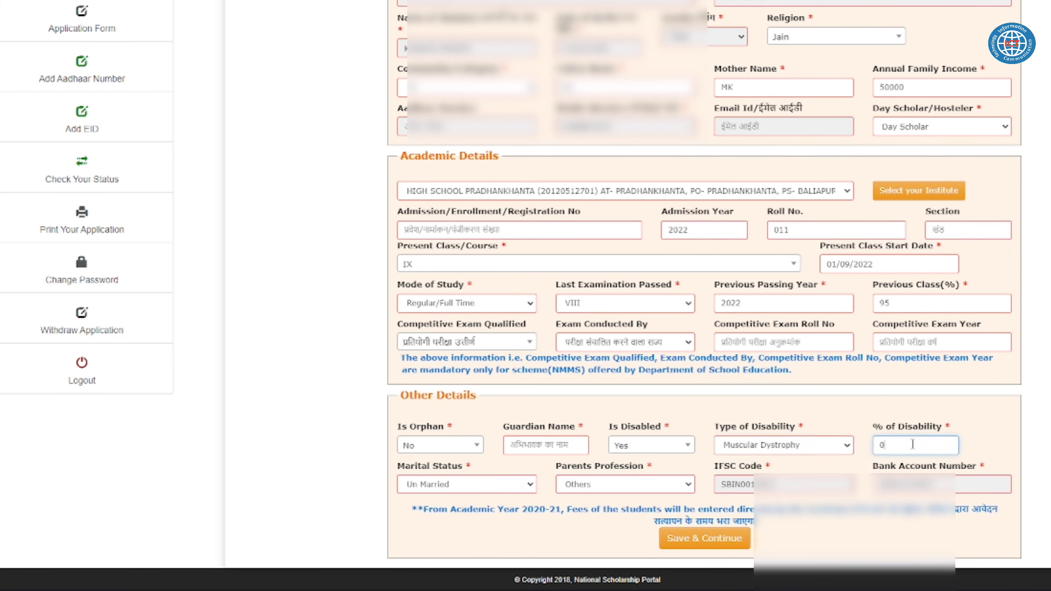
{"action": "type", "text": "55"}
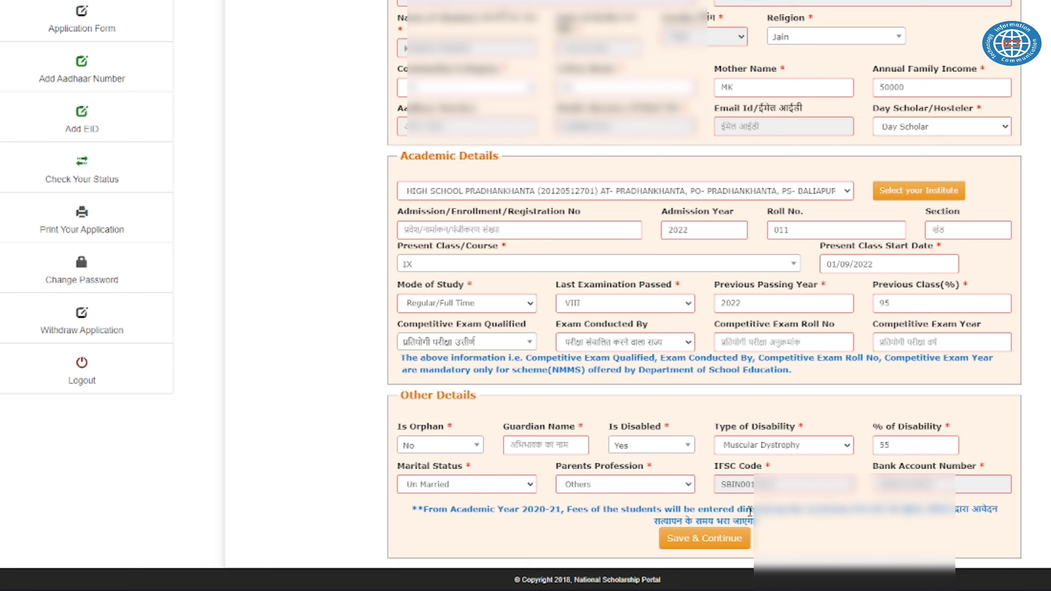
{"action": "left_click", "coordinate": [712, 538]}
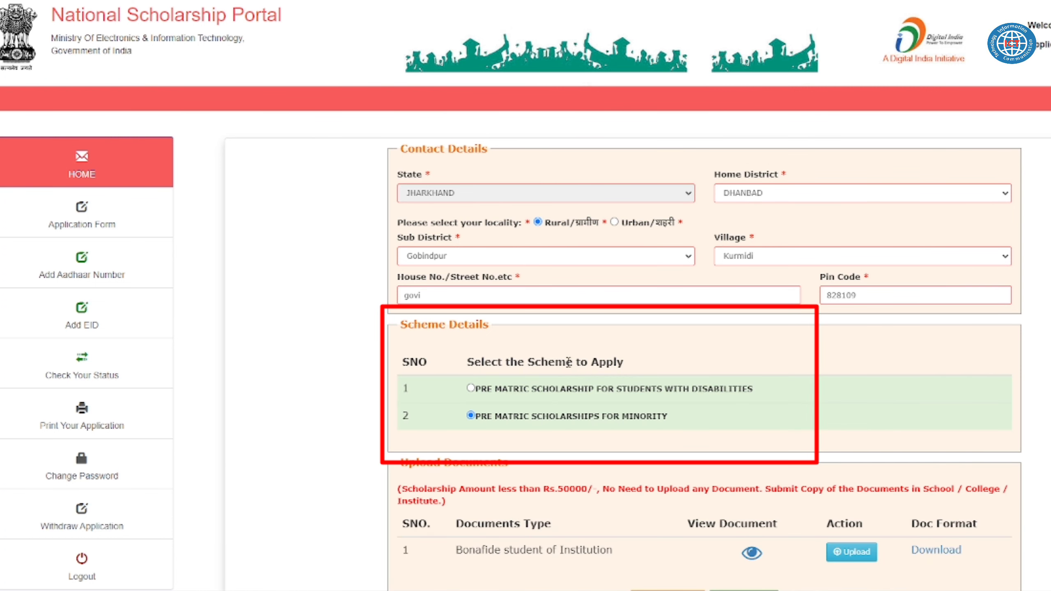
Select the Pre Matric Scholarship for Students with Disabilities in Scheme Details and return to the portal's home page
{"action": "triple_click", "coordinate": [580, 360]}
{"action": "left_click", "coordinate": [576, 337]}
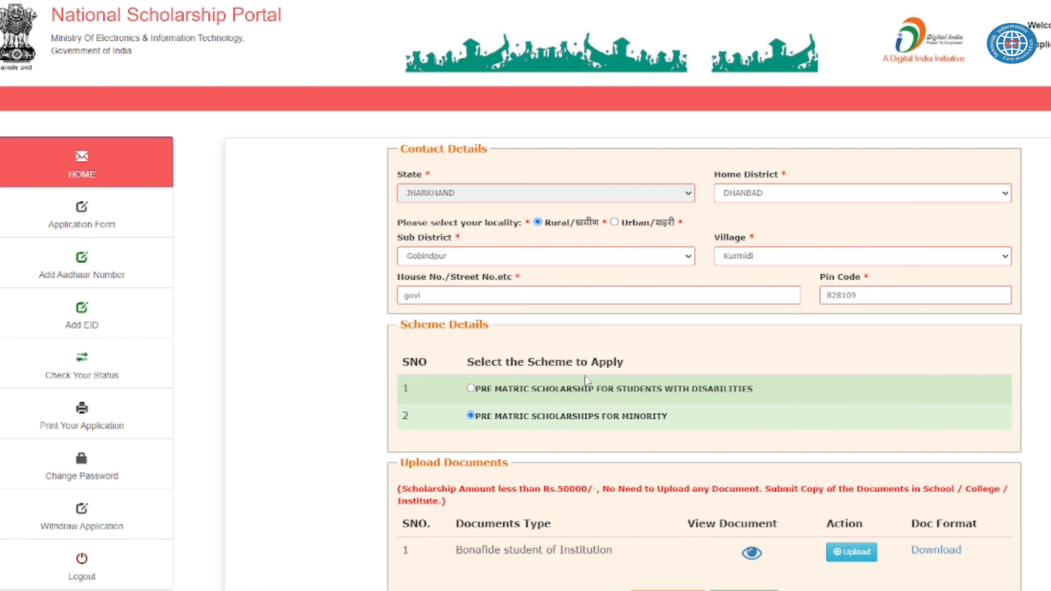
{"action": "scroll", "coordinate": [581, 380], "scroll_direction": "down", "scroll_amount": 3}
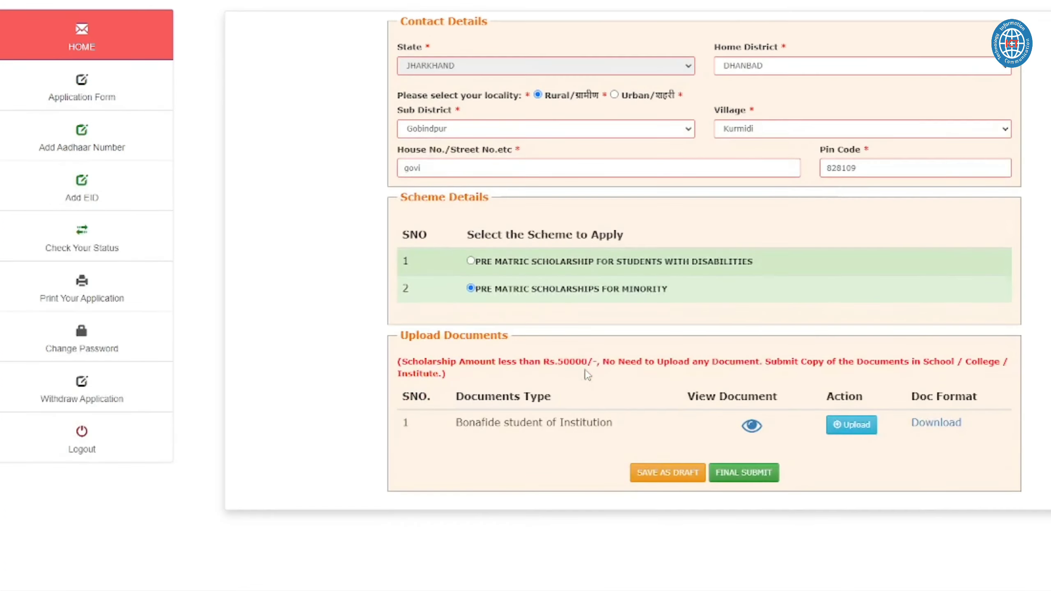
{"action": "left_click", "coordinate": [470, 261]}
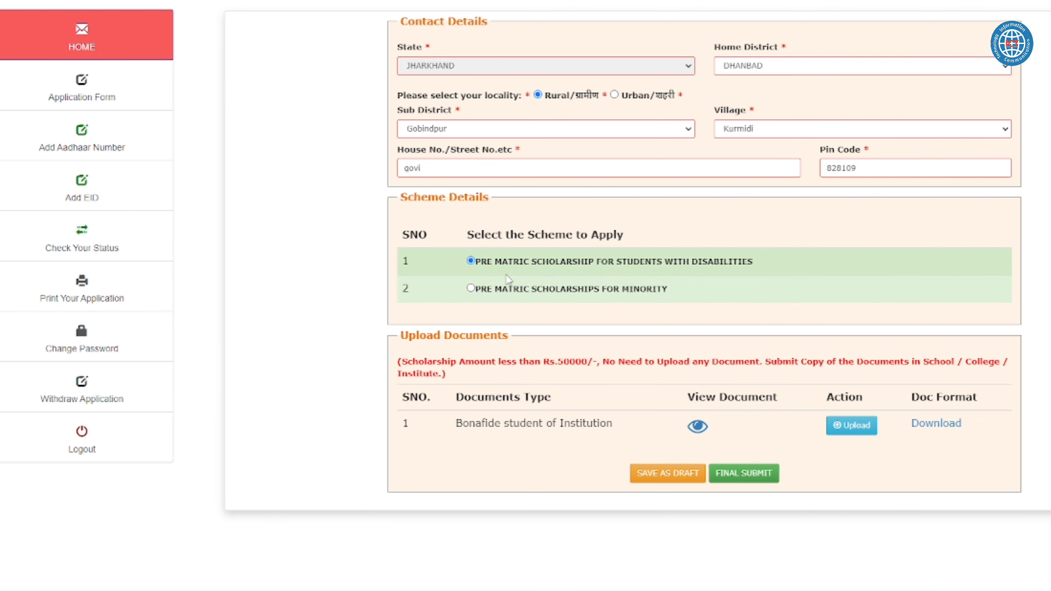
{"action": "left_click", "coordinate": [96, 48]}
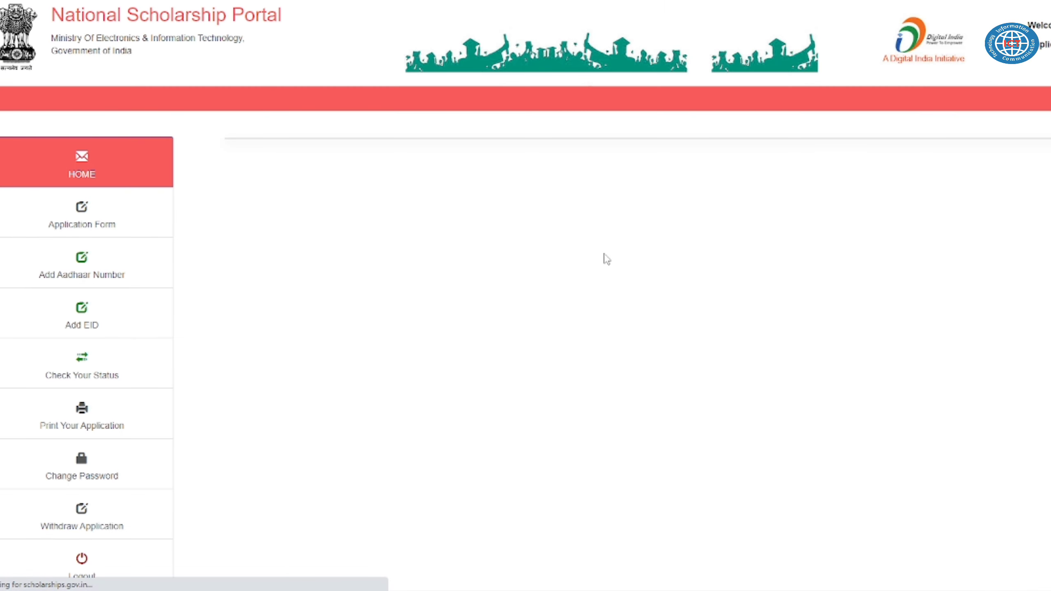